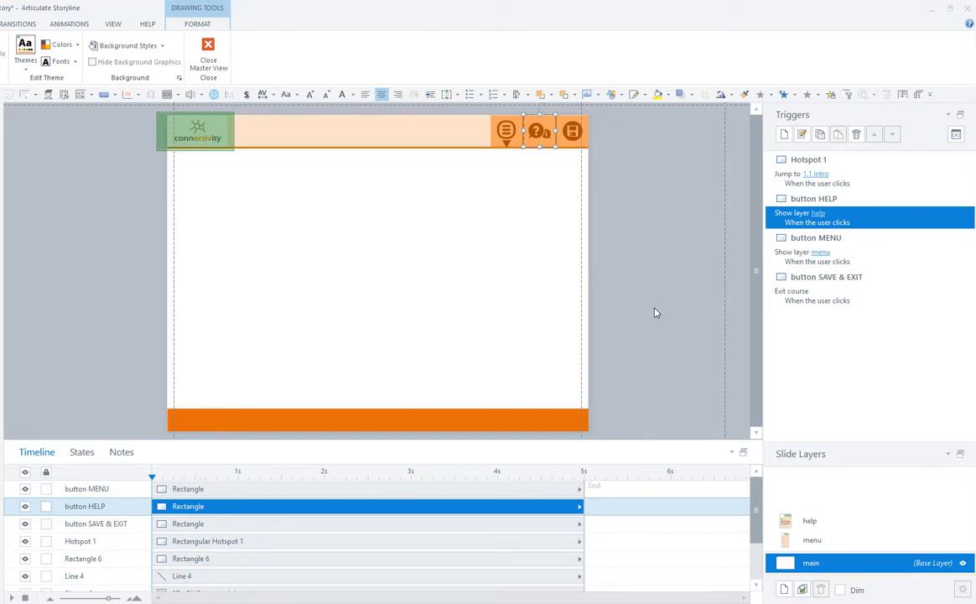
Step: Review the settings of the base layer's button MENU trigger that shows the menu layer
{"action": "left_click", "coordinate": [505, 131]}
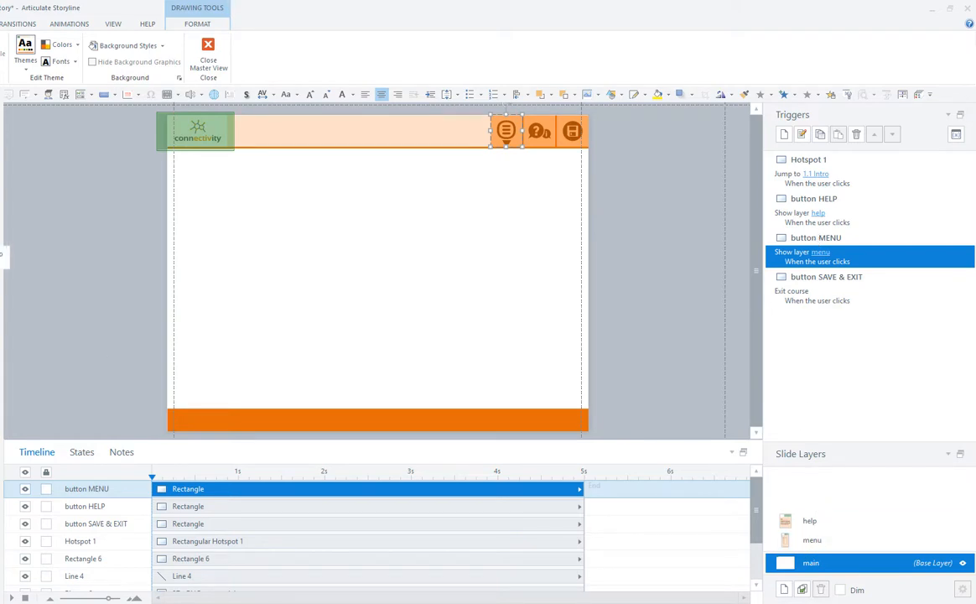
{"action": "left_click", "coordinate": [1, 345]}
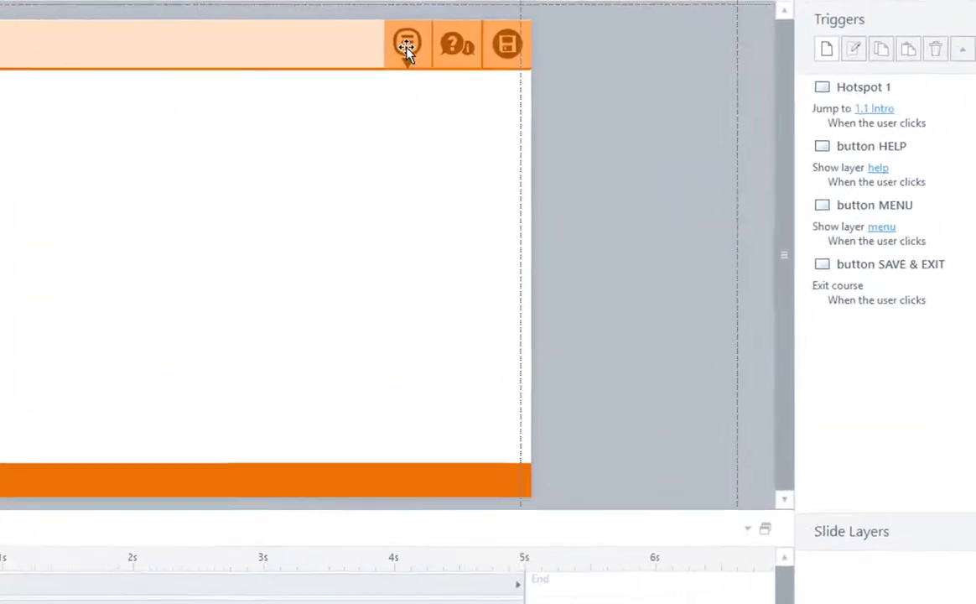
{"action": "left_click", "coordinate": [405, 46]}
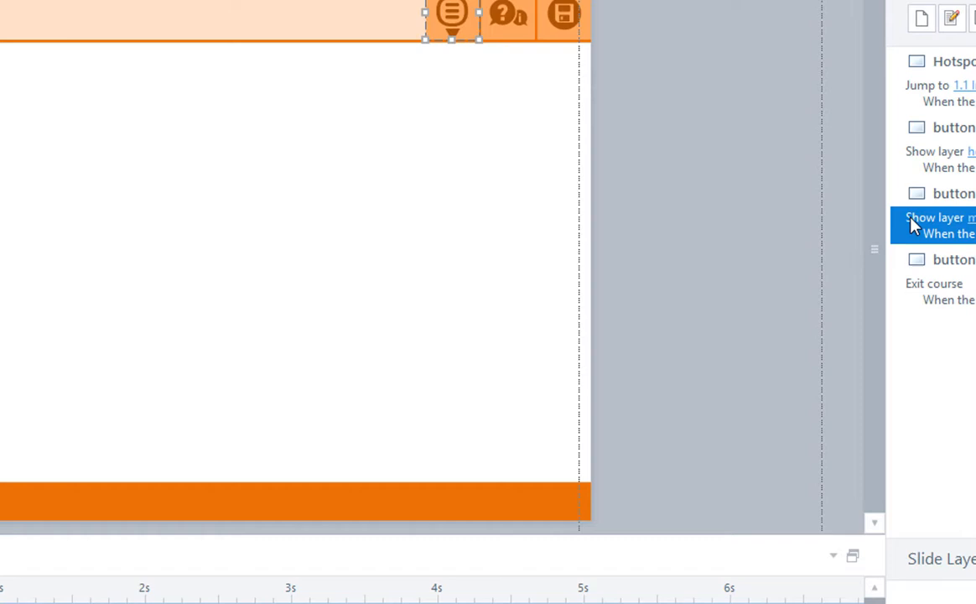
{"action": "double_click", "coordinate": [912, 225]}
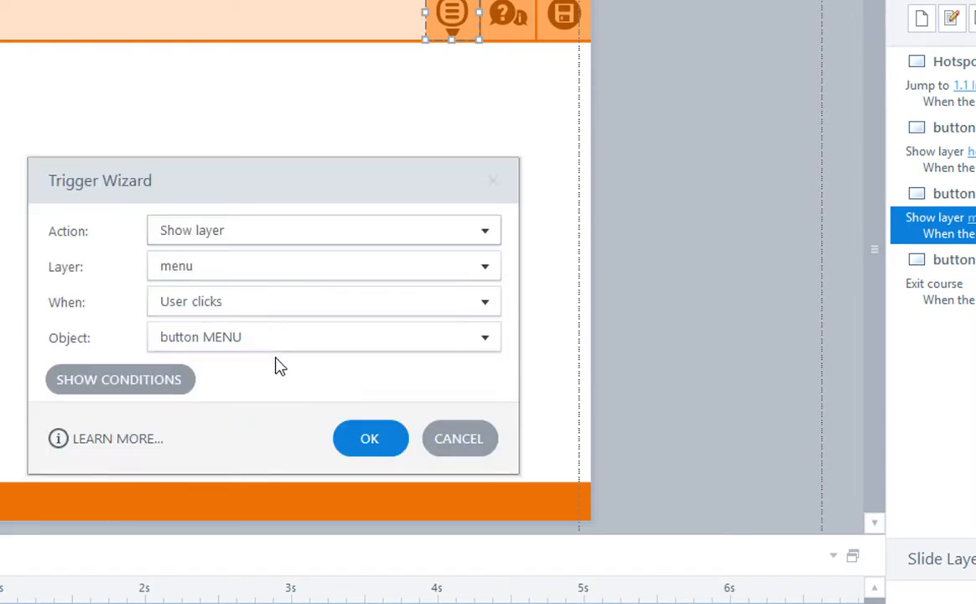
{"action": "left_click", "coordinate": [369, 439]}
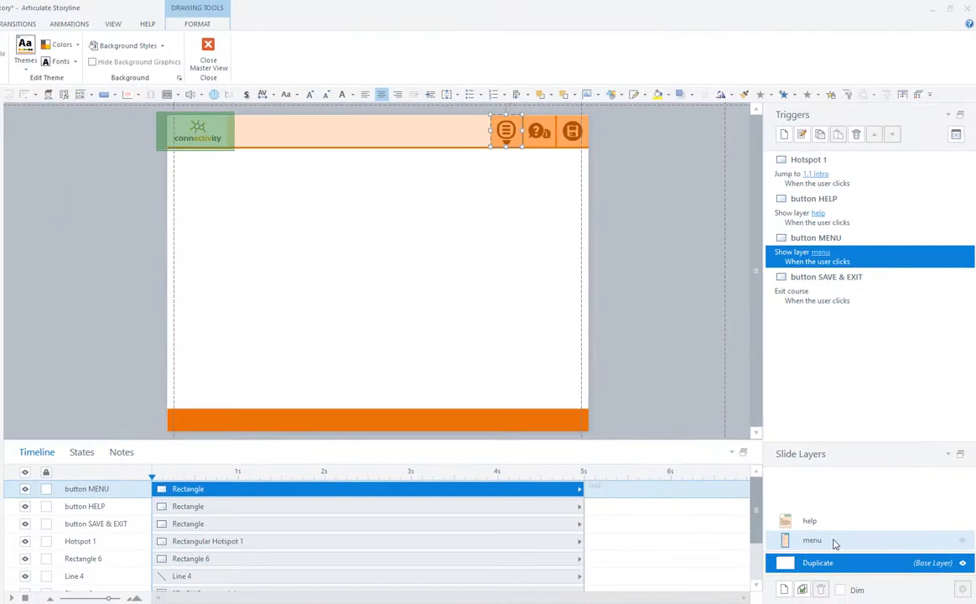
Step: View the button MENU hotspot on the menu layer and return to the base layer
{"action": "left_click", "coordinate": [835, 542]}
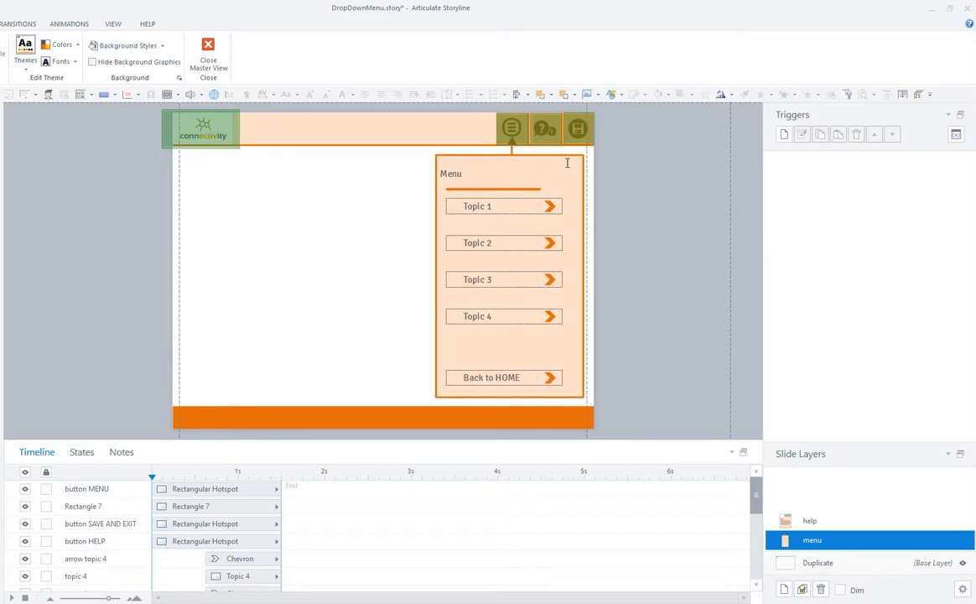
{"action": "left_click", "coordinate": [511, 134]}
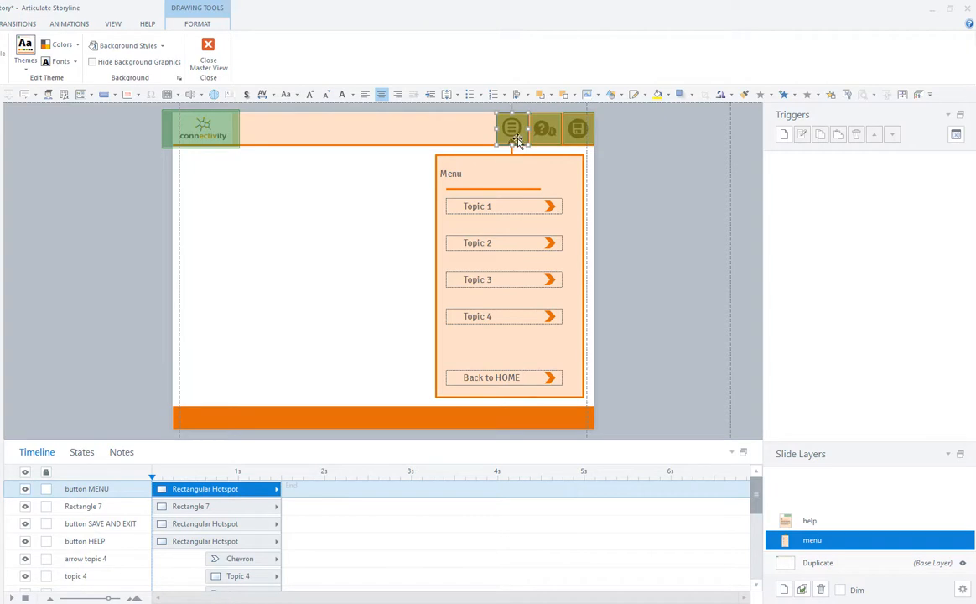
{"action": "left_click", "coordinate": [819, 563]}
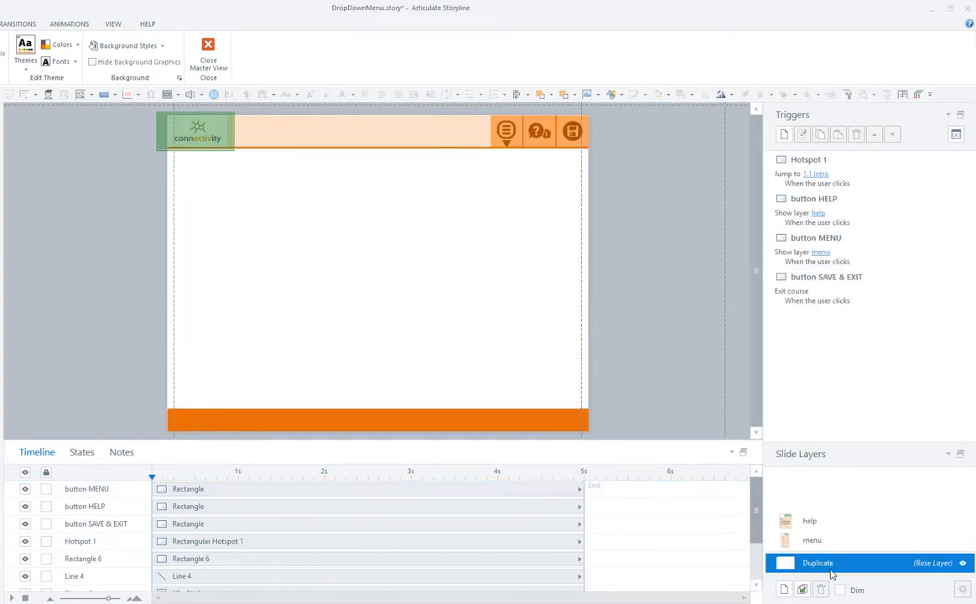
Step: Add a trigger to the menu layer's button MENU hotspot that hides This Layer when the user clicks it
{"action": "left_click", "coordinate": [829, 541]}
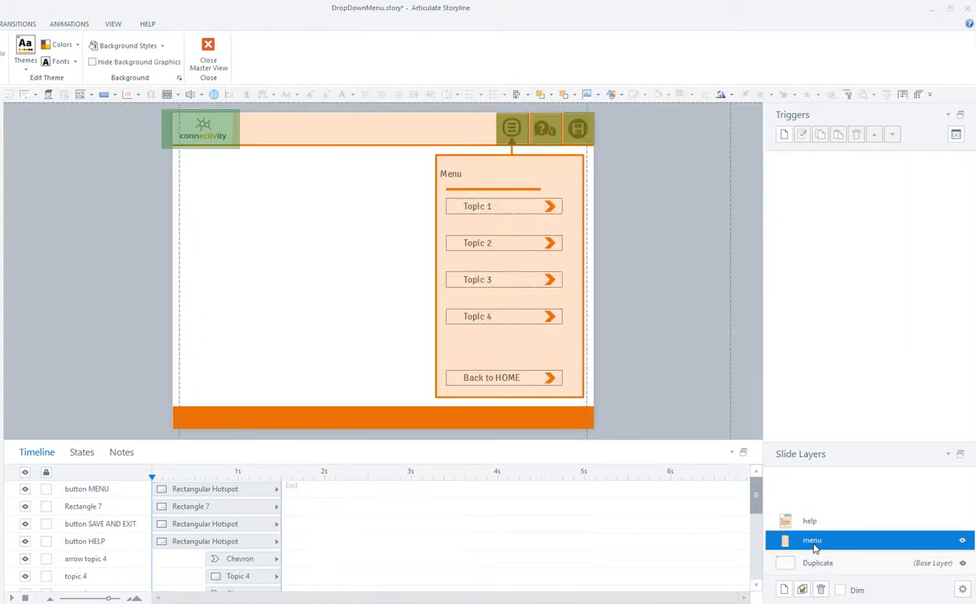
{"action": "left_click", "coordinate": [510, 128]}
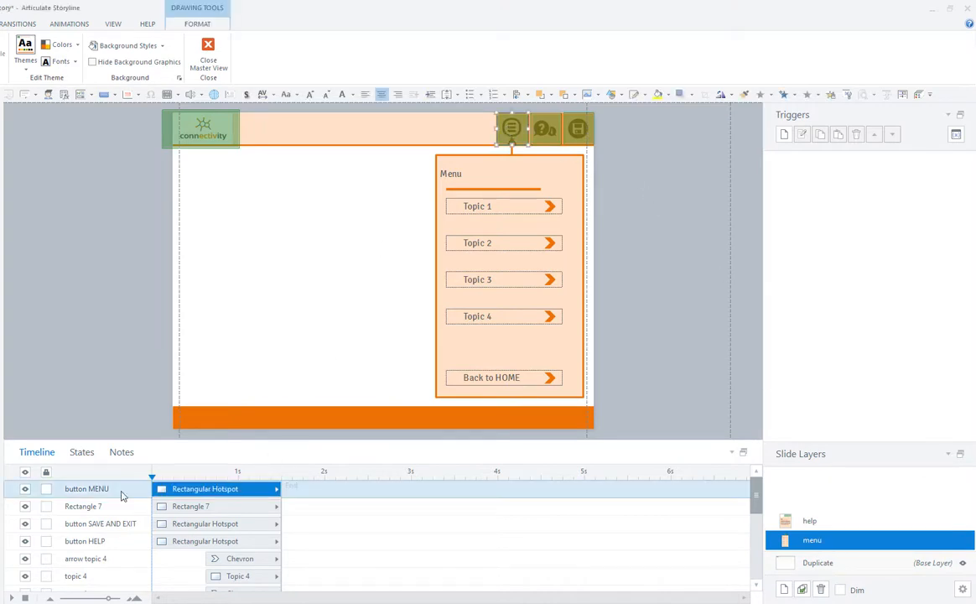
{"action": "left_click", "coordinate": [783, 137]}
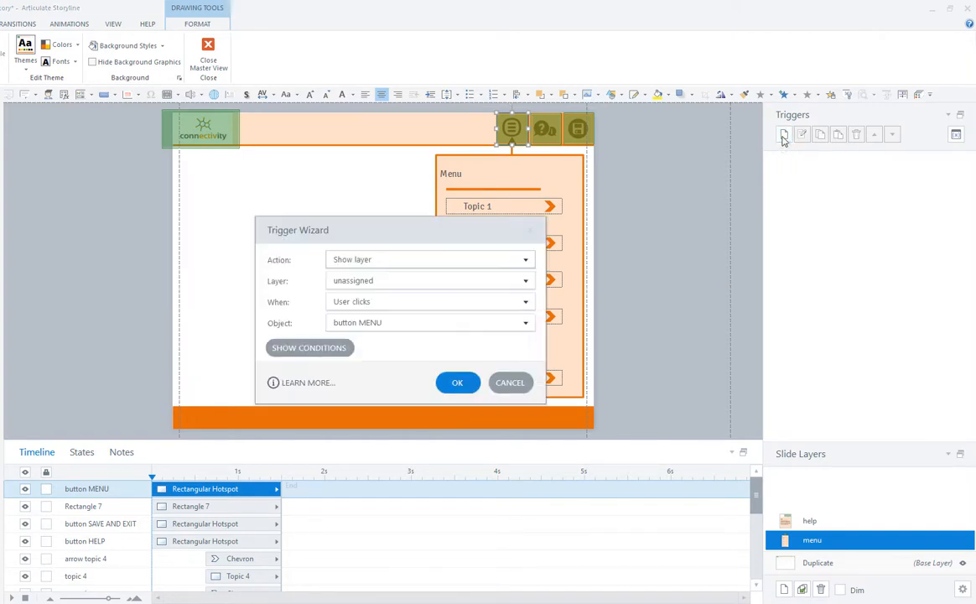
{"action": "left_click", "coordinate": [331, 261]}
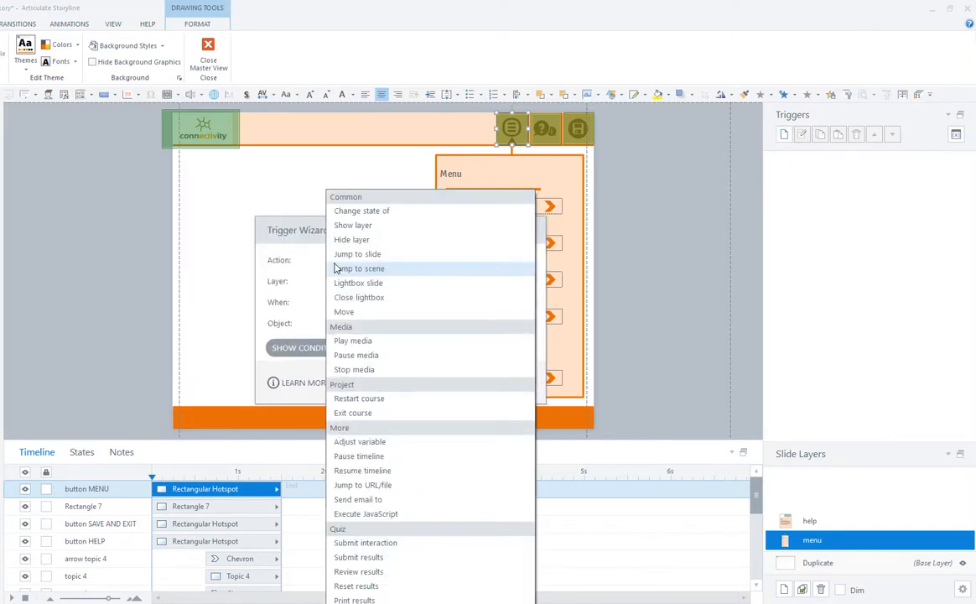
{"action": "left_click", "coordinate": [365, 240]}
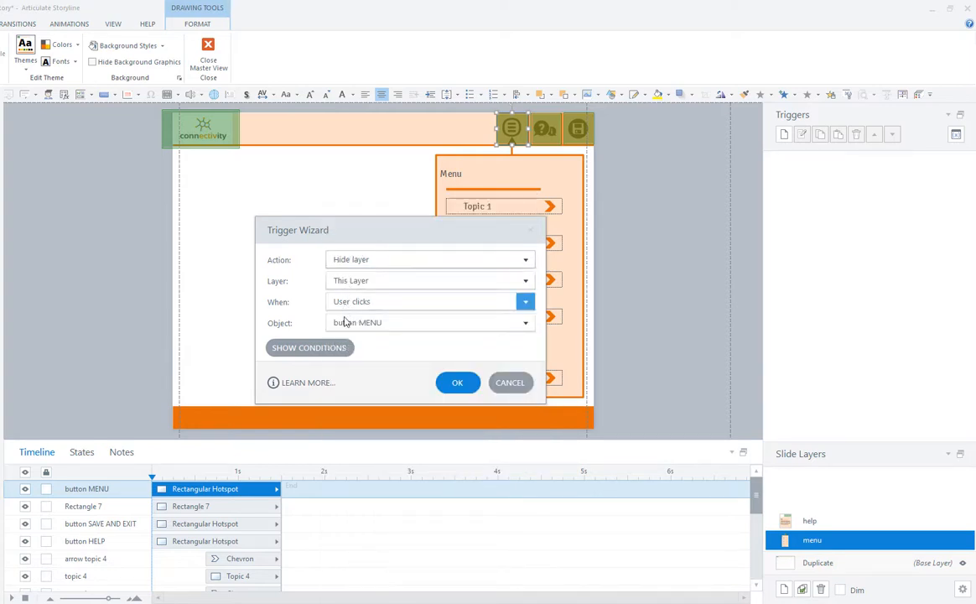
{"action": "left_click", "coordinate": [458, 384]}
Step: Close the master view and preview only the 2.1 Tutorial slide
{"action": "left_click", "coordinate": [208, 56]}
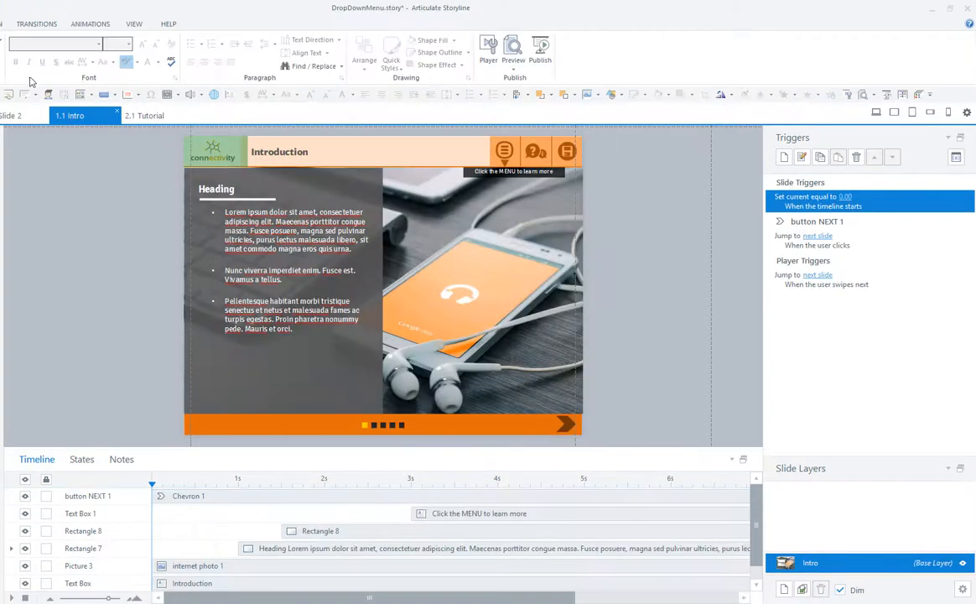
{"action": "left_click", "coordinate": [145, 116]}
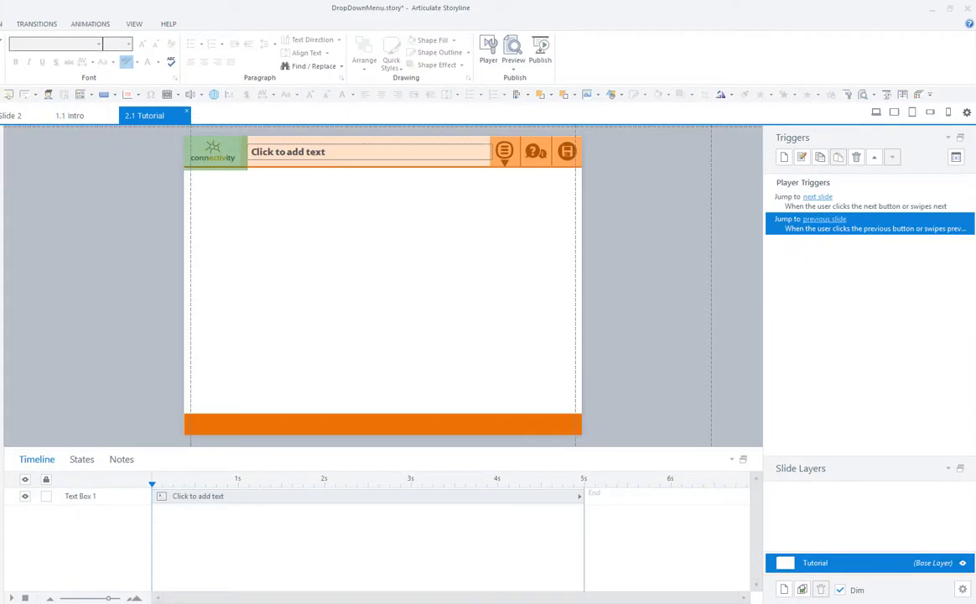
{"action": "left_click", "coordinate": [513, 64]}
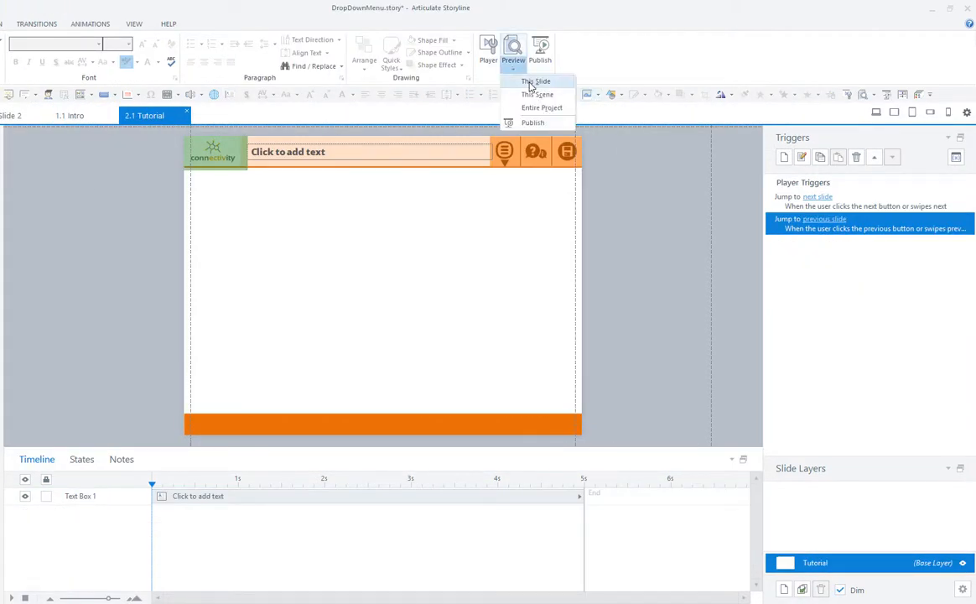
{"action": "left_click", "coordinate": [531, 82]}
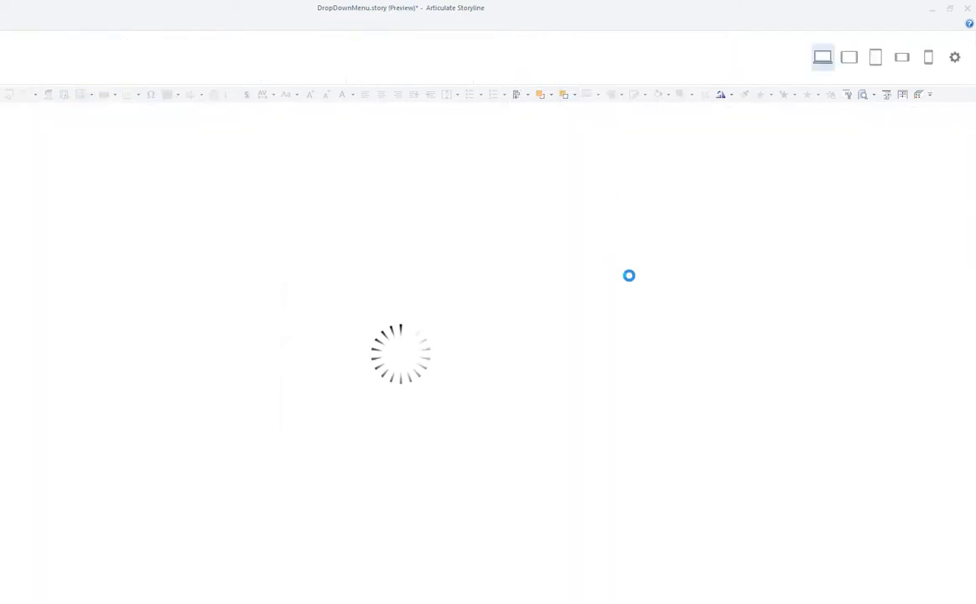
Step: Test opening and closing the drop-down menu from the header's menu button, and exit the preview
{"action": "left_click", "coordinate": [577, 148]}
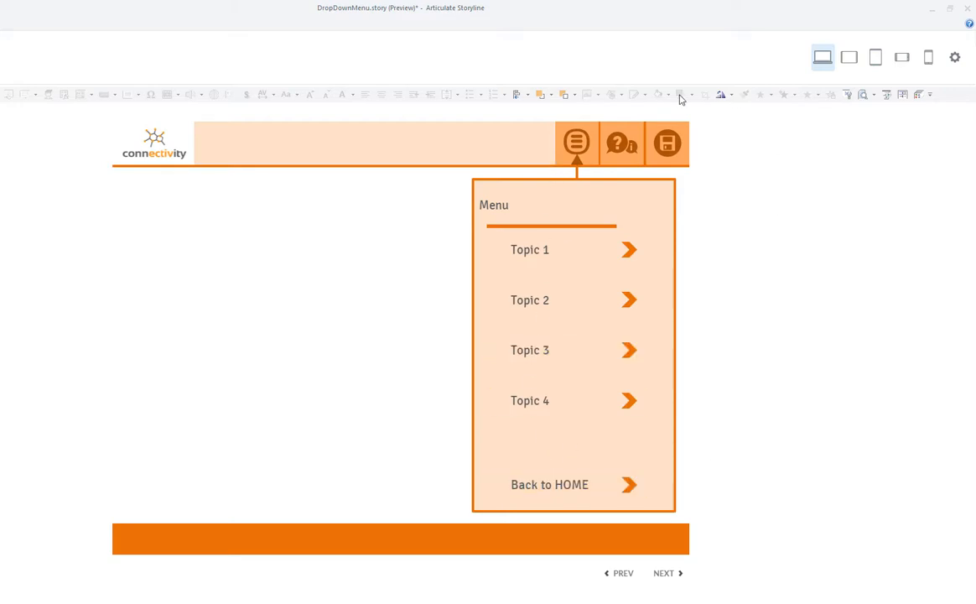
{"action": "left_click", "coordinate": [577, 144]}
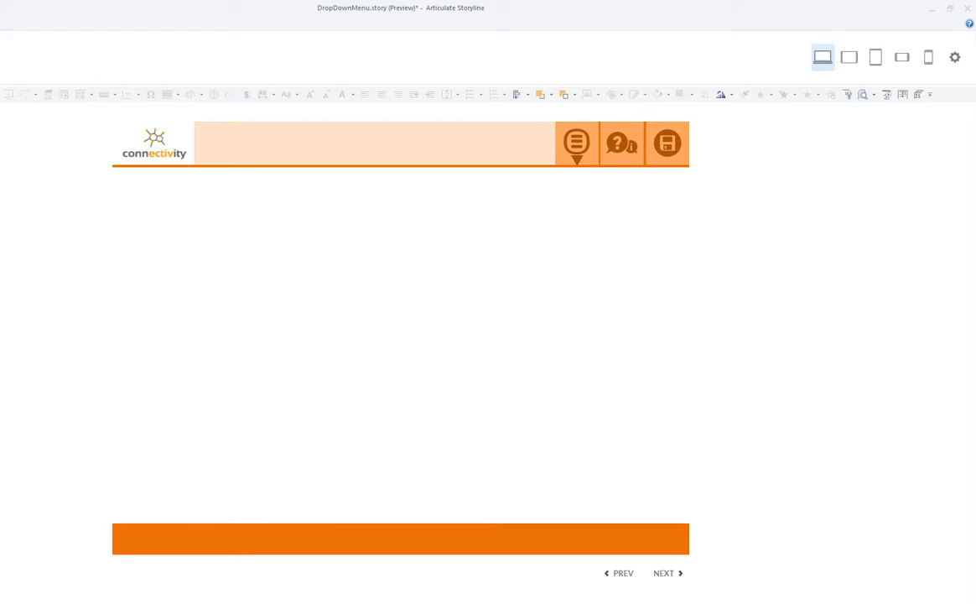
{"action": "key", "text": "Escape"}
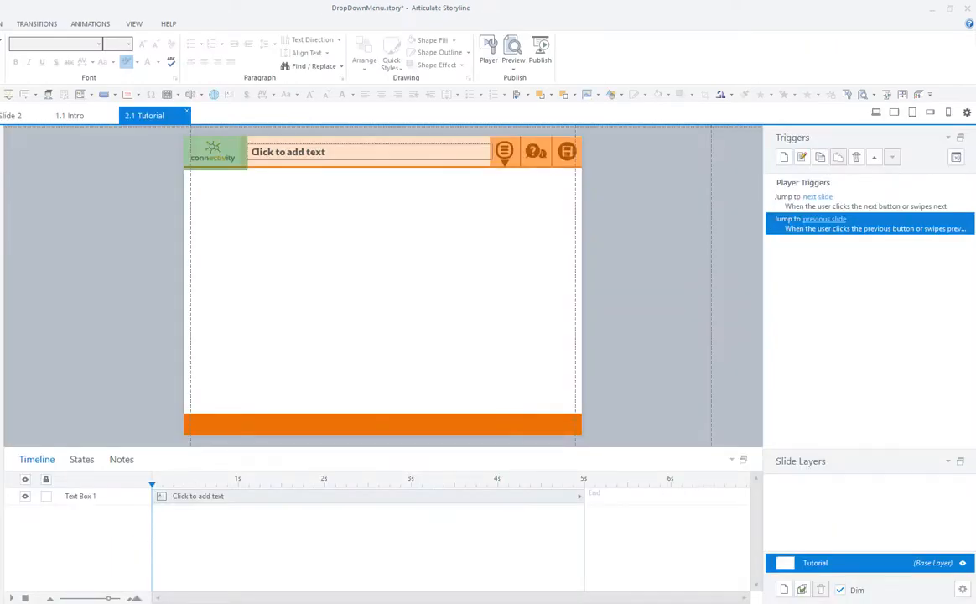
Step: Return to the master's menu layer and delete the Hide layer trigger from the button MENU hotspot
{"action": "key", "text": "F4"}
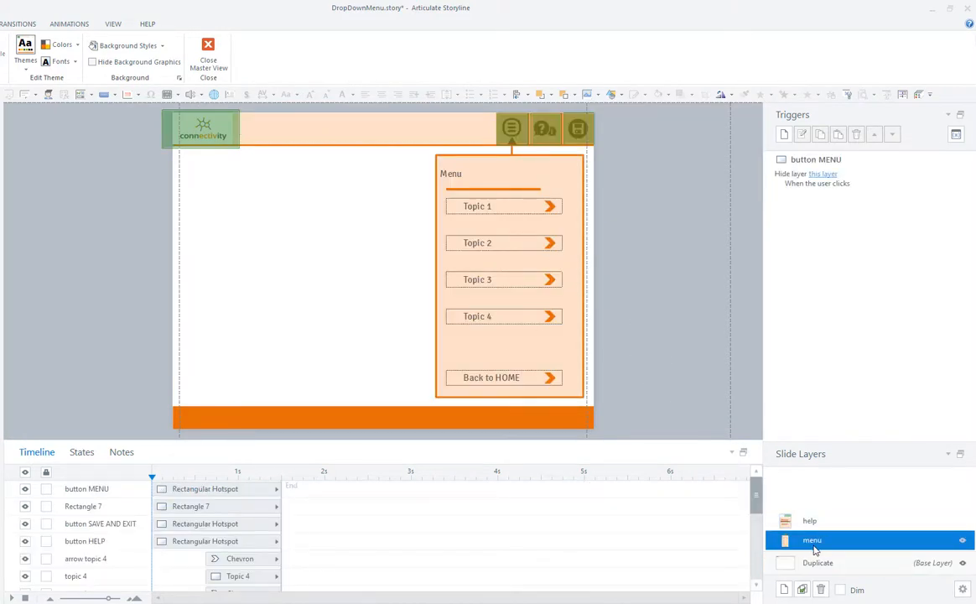
{"action": "left_click", "coordinate": [784, 183]}
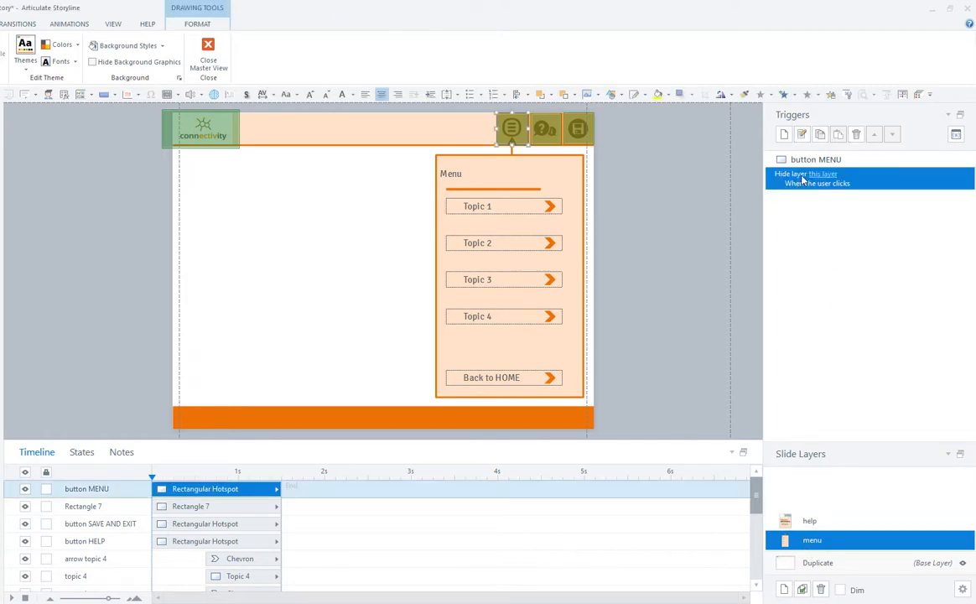
{"action": "left_click", "coordinate": [857, 135]}
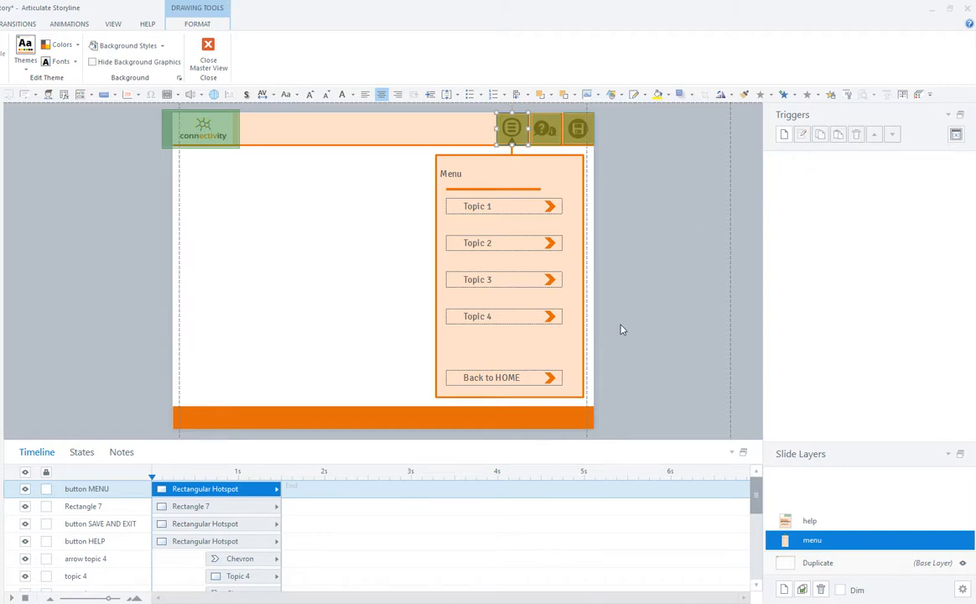
{"action": "left_click", "coordinate": [648, 268]}
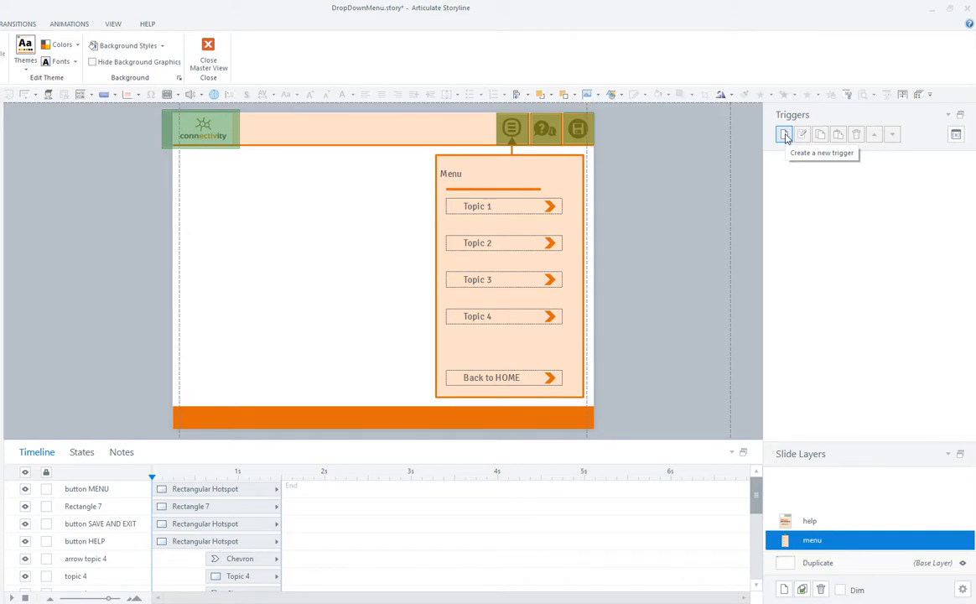
Step: Enlarge the menu layer's timeline and examine the timing of the Menu box, line separator, topics, home item and arrows
{"action": "left_click", "coordinate": [579, 161]}
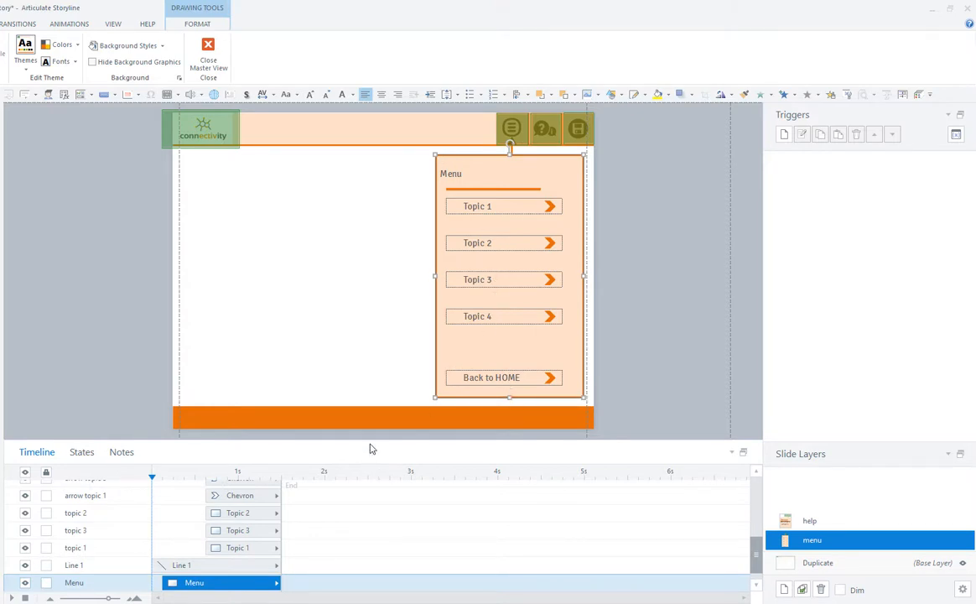
{"action": "left_click_drag", "start_coordinate": [366, 439], "coordinate": [378, 291]}
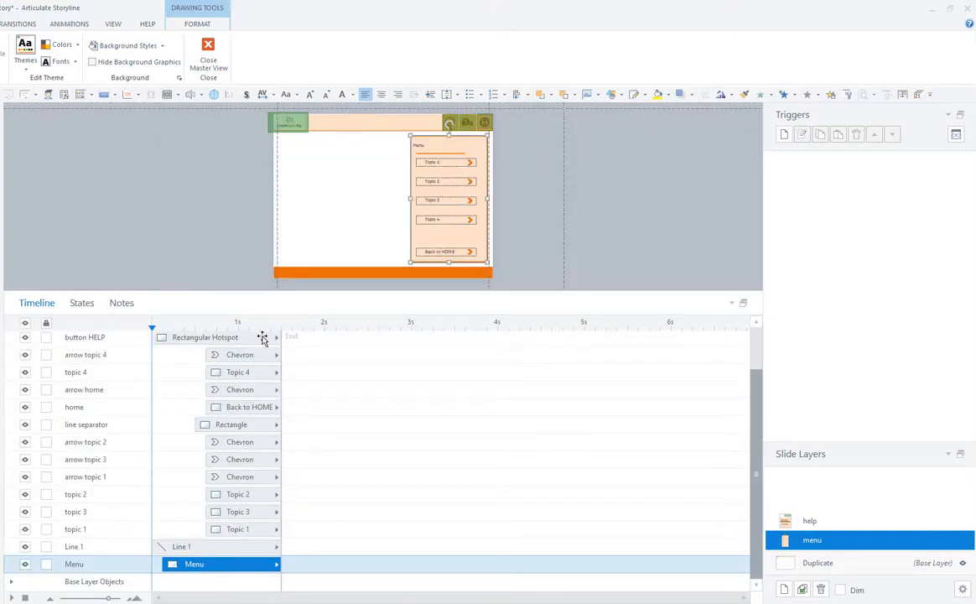
{"action": "left_click", "coordinate": [222, 356]}
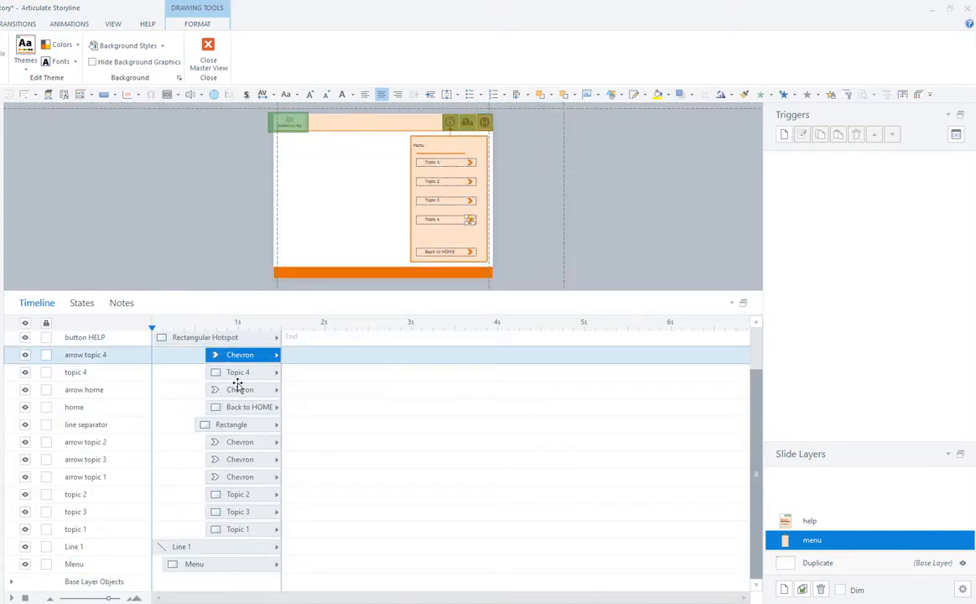
{"action": "left_click", "coordinate": [233, 372]}
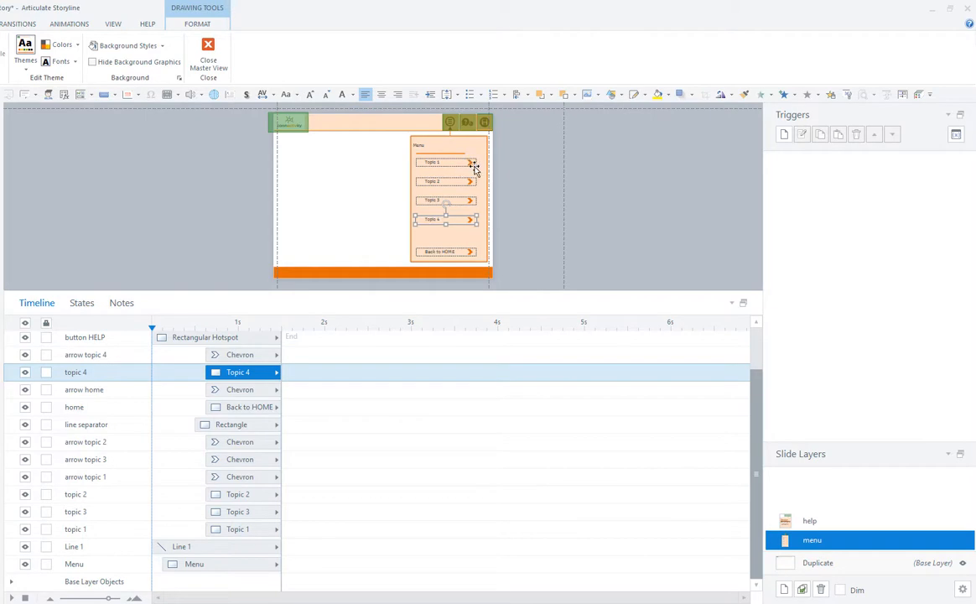
{"action": "left_click", "coordinate": [231, 355]}
{"action": "left_click", "coordinate": [236, 529], "text": "shift"}
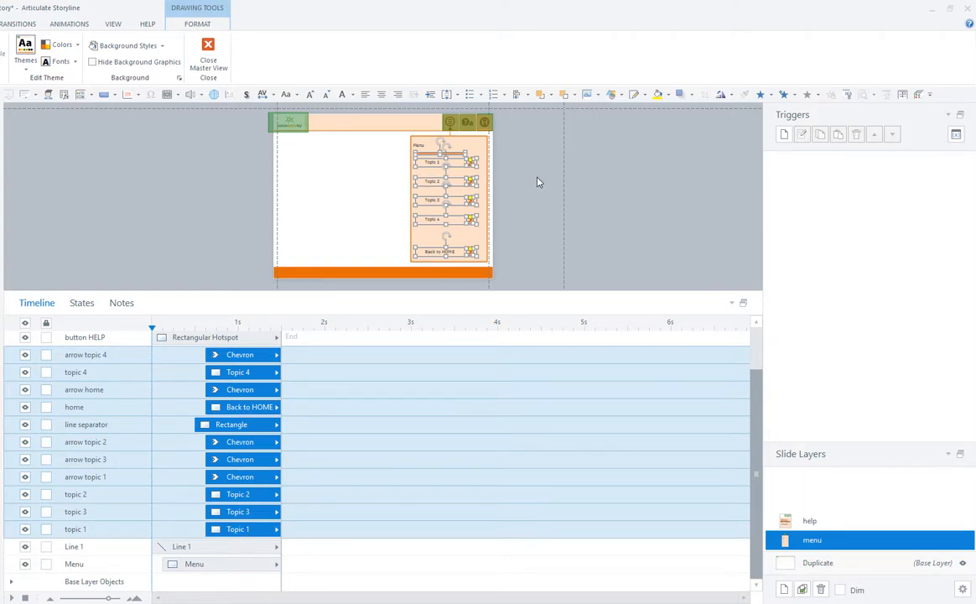
{"action": "left_click", "coordinate": [524, 226]}
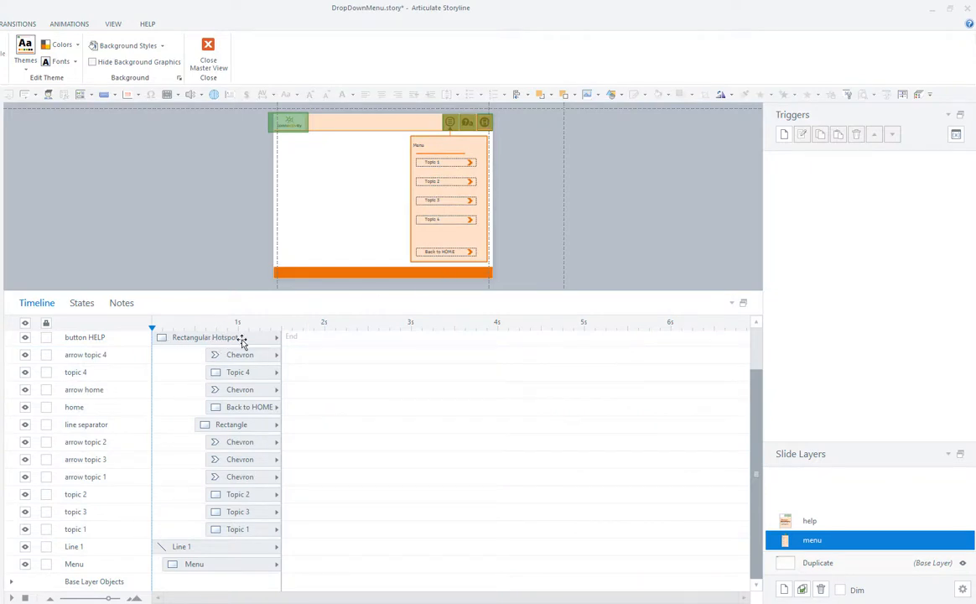
Step: Add a layer trigger that pauses the timeline on This Layer when the timeline reaches 0.75 seconds
{"action": "left_click", "coordinate": [783, 135]}
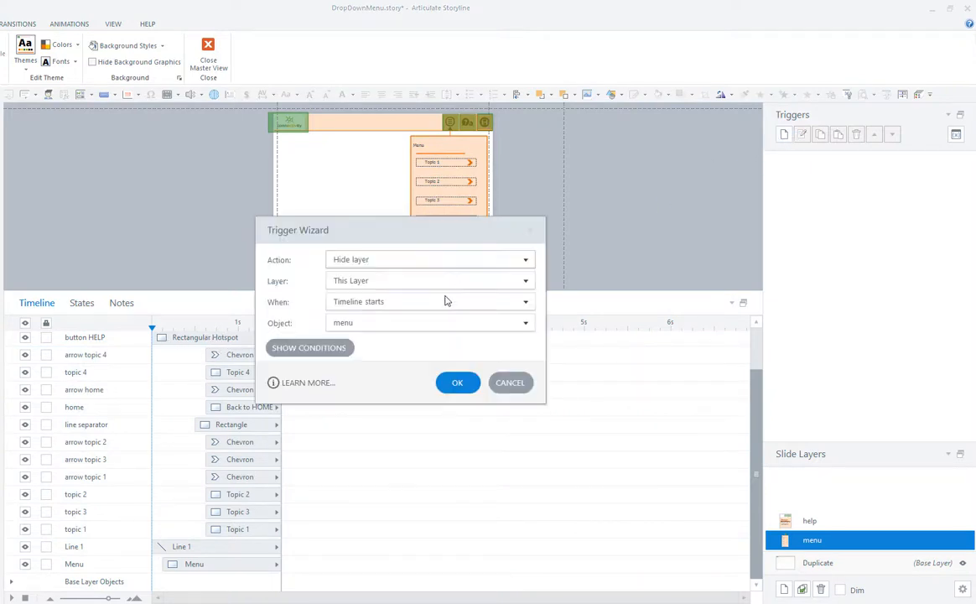
{"action": "left_click", "coordinate": [388, 261]}
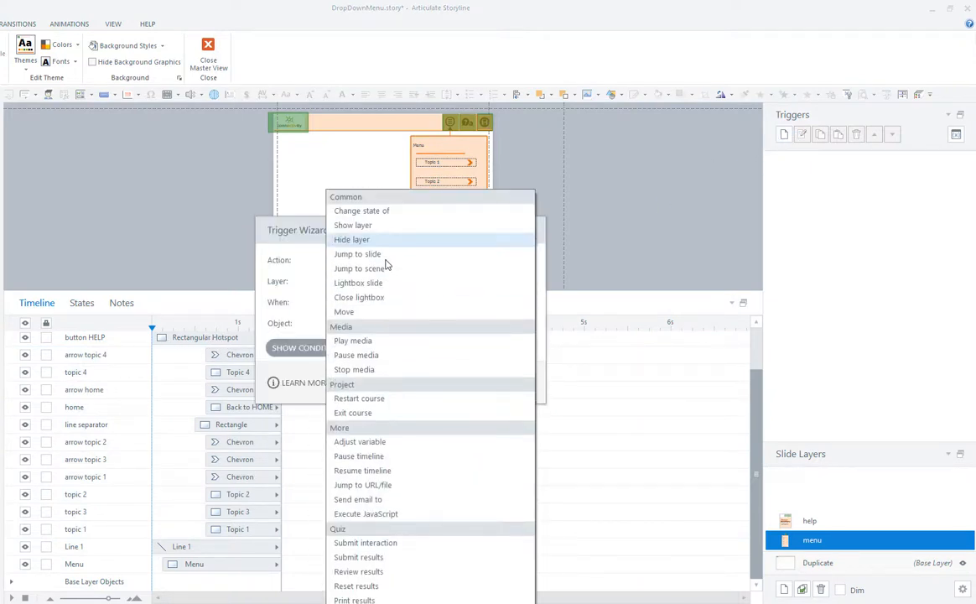
{"action": "left_click", "coordinate": [373, 455]}
{"action": "left_click", "coordinate": [366, 281]}
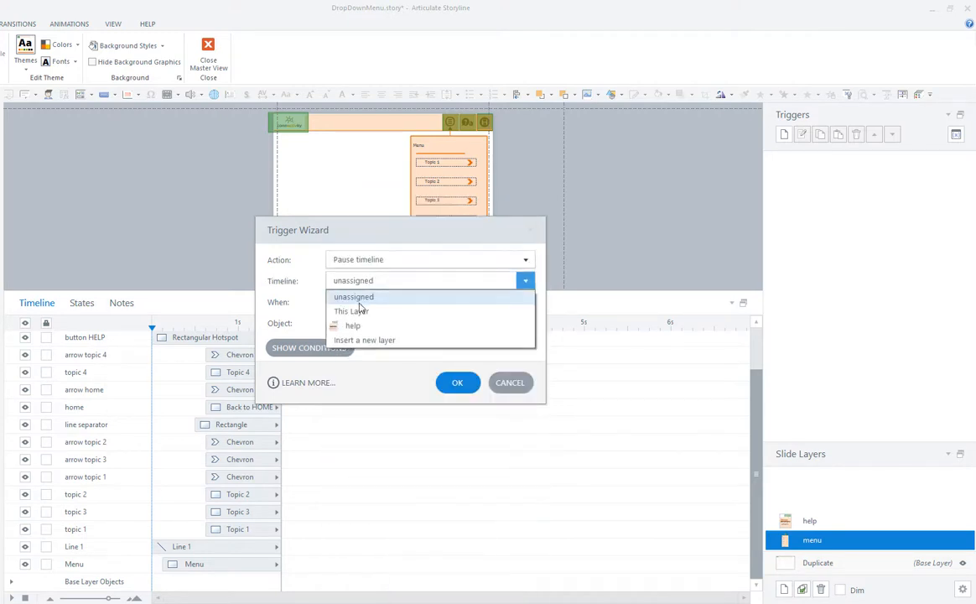
{"action": "left_click", "coordinate": [402, 313]}
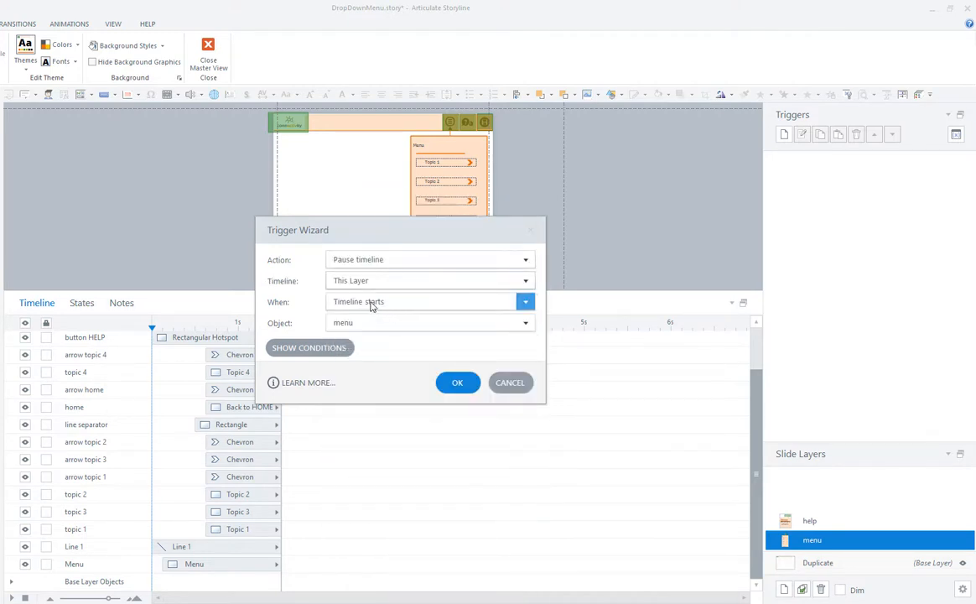
{"action": "left_click", "coordinate": [372, 304]}
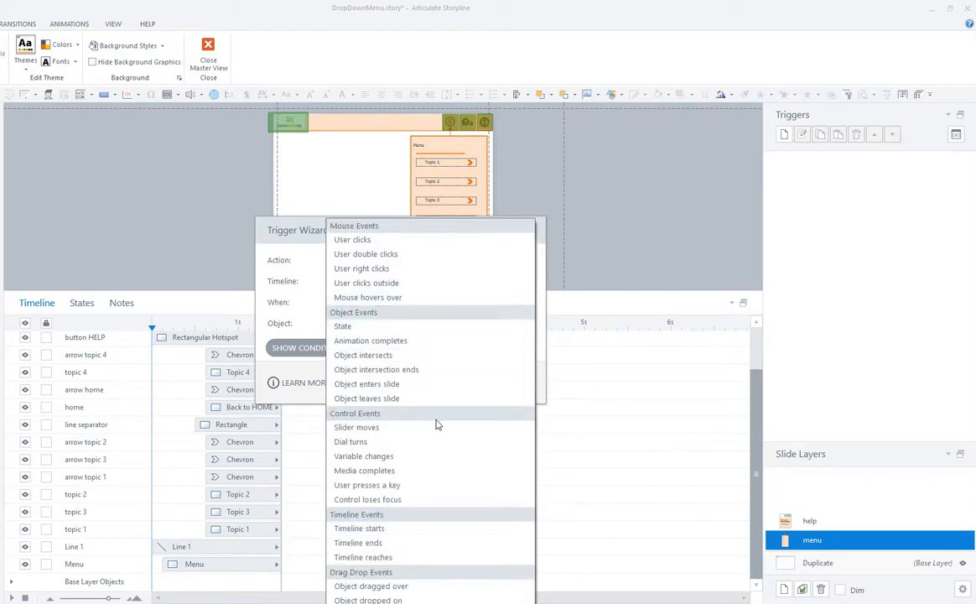
{"action": "left_click", "coordinate": [400, 557]}
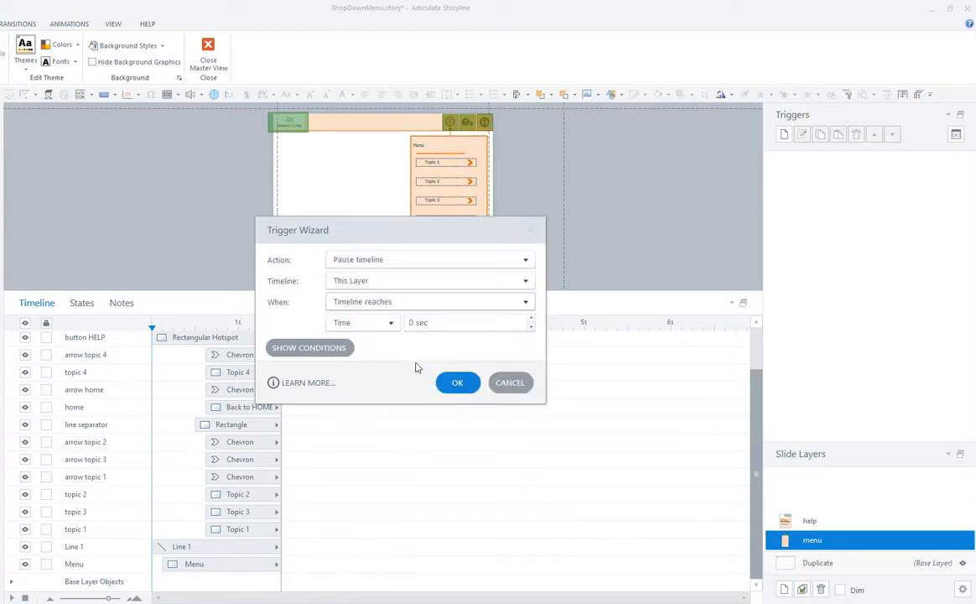
{"action": "left_click", "coordinate": [443, 324]}
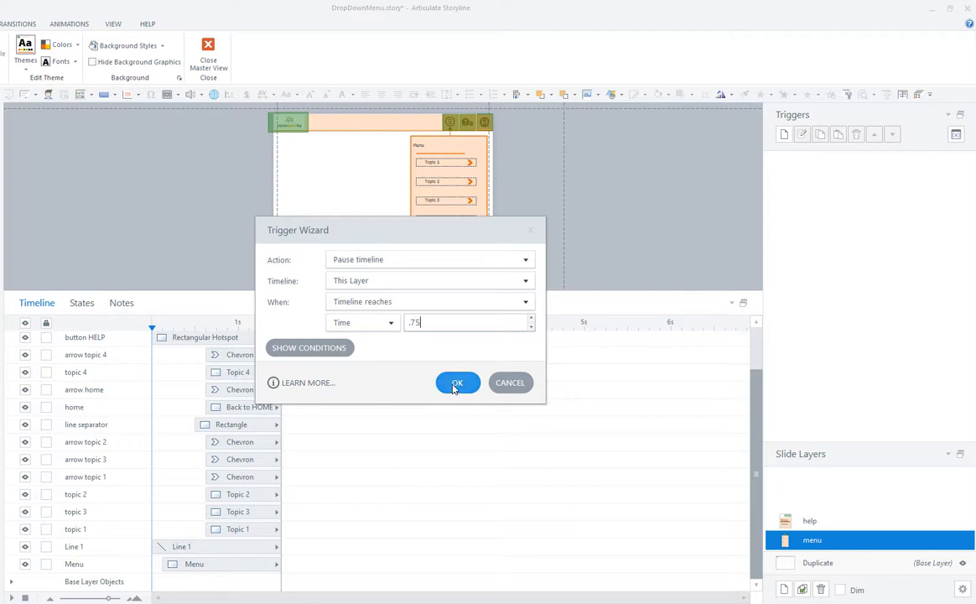
{"action": "left_click", "coordinate": [457, 383]}
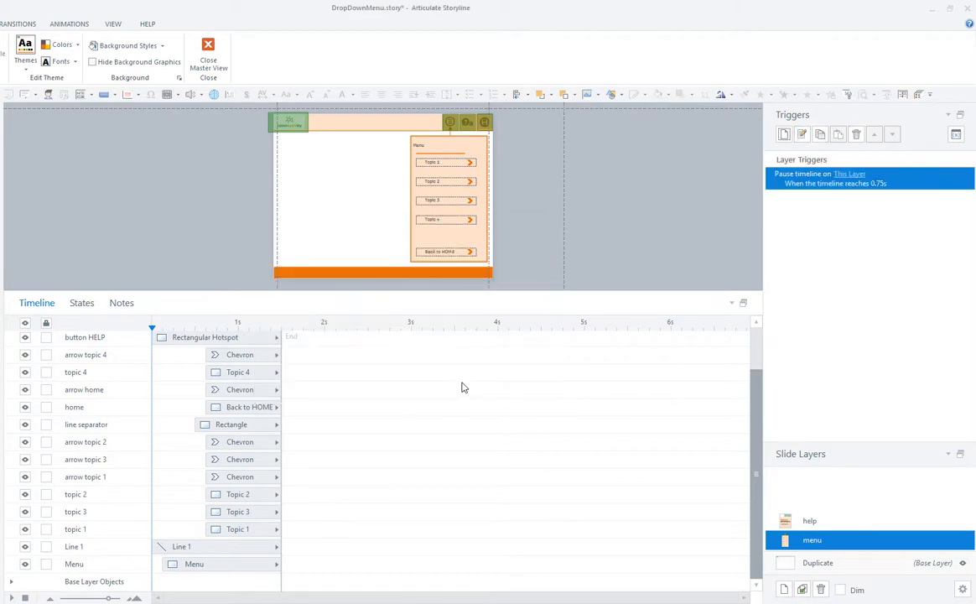
Step: Shorten the timeline bars of the topics, home item, line separator and all arrows to end at about 1.1 seconds
{"action": "left_click", "coordinate": [229, 353]}
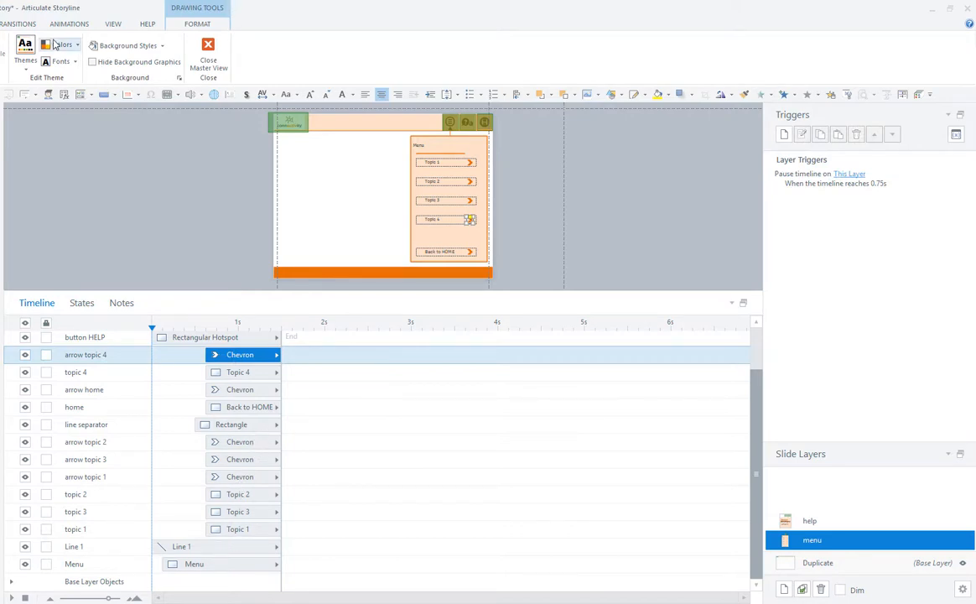
{"action": "left_click", "coordinate": [78, 23]}
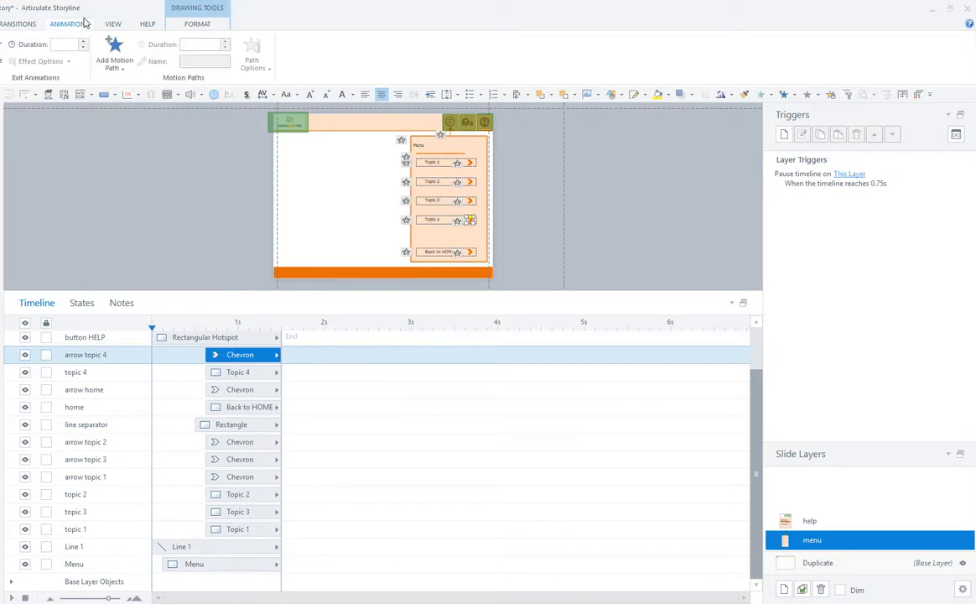
{"action": "left_click", "coordinate": [210, 565]}
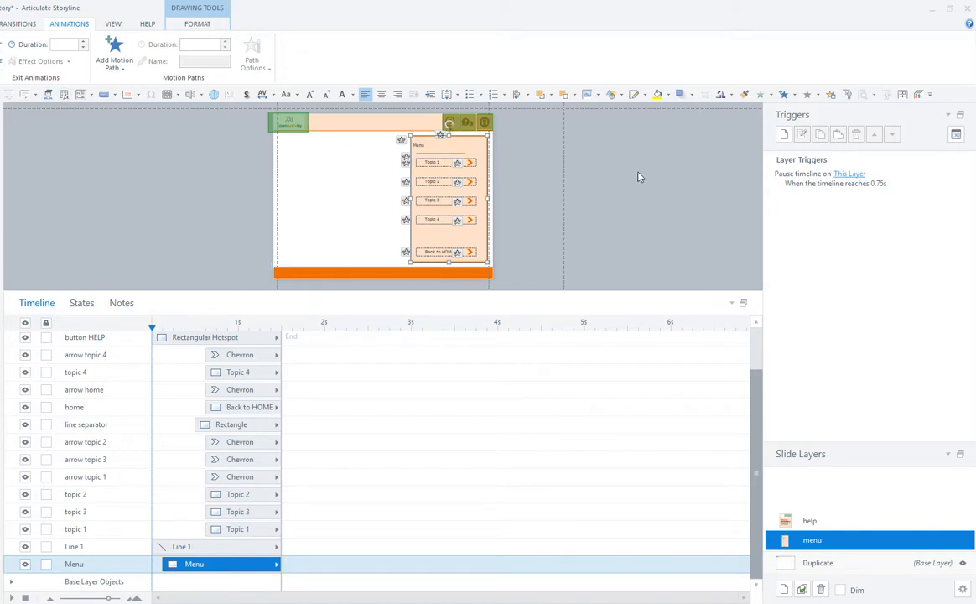
{"action": "left_click", "coordinate": [782, 177]}
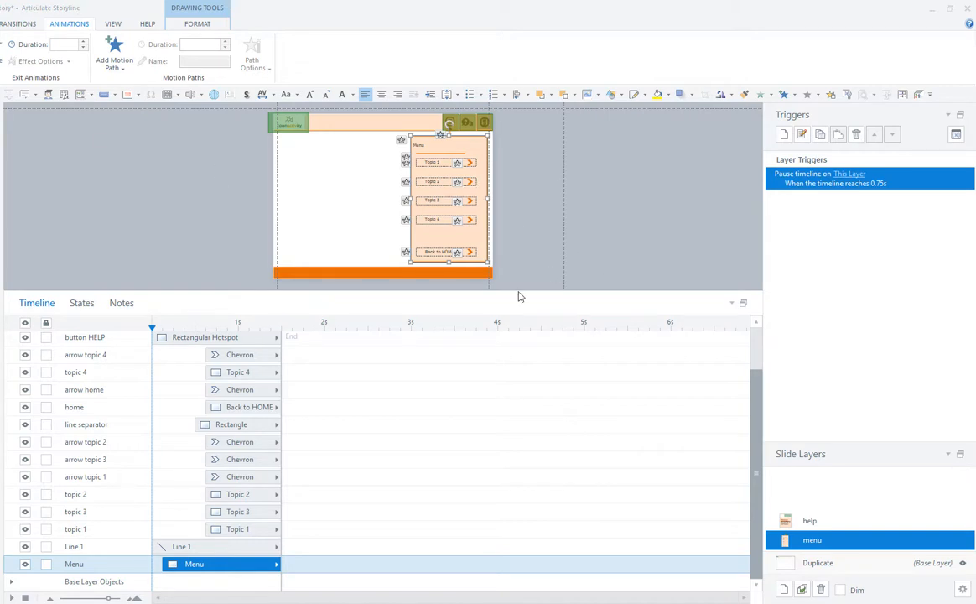
{"action": "left_click", "coordinate": [235, 355]}
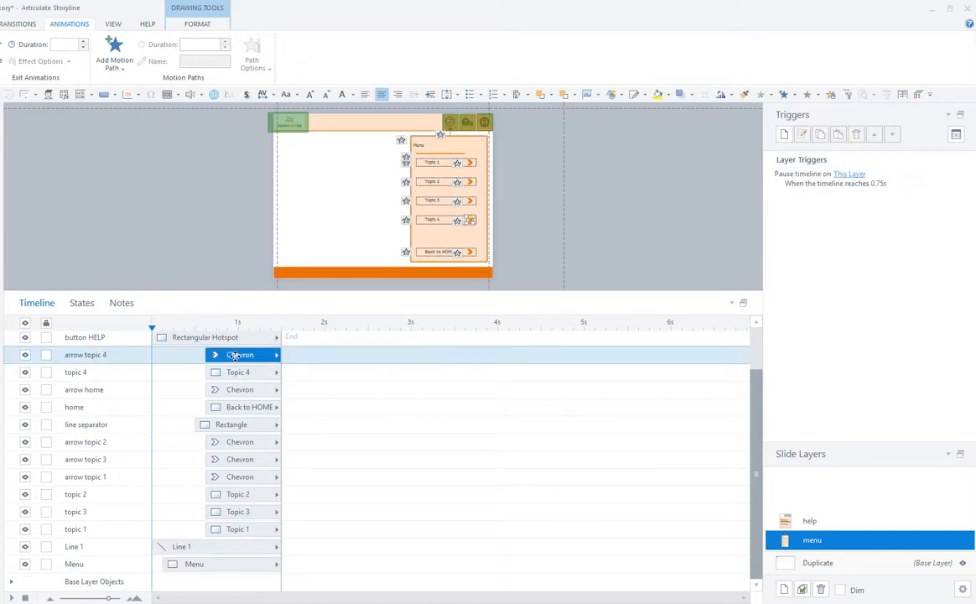
{"action": "left_click", "coordinate": [229, 531], "text": "shift"}
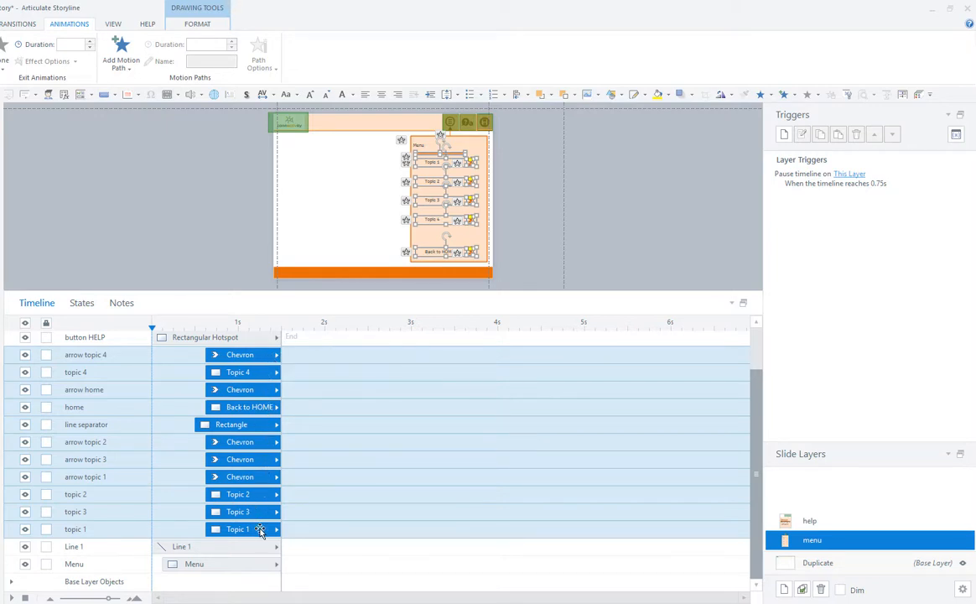
{"action": "left_click_drag", "start_coordinate": [273, 354], "coordinate": [246, 356]}
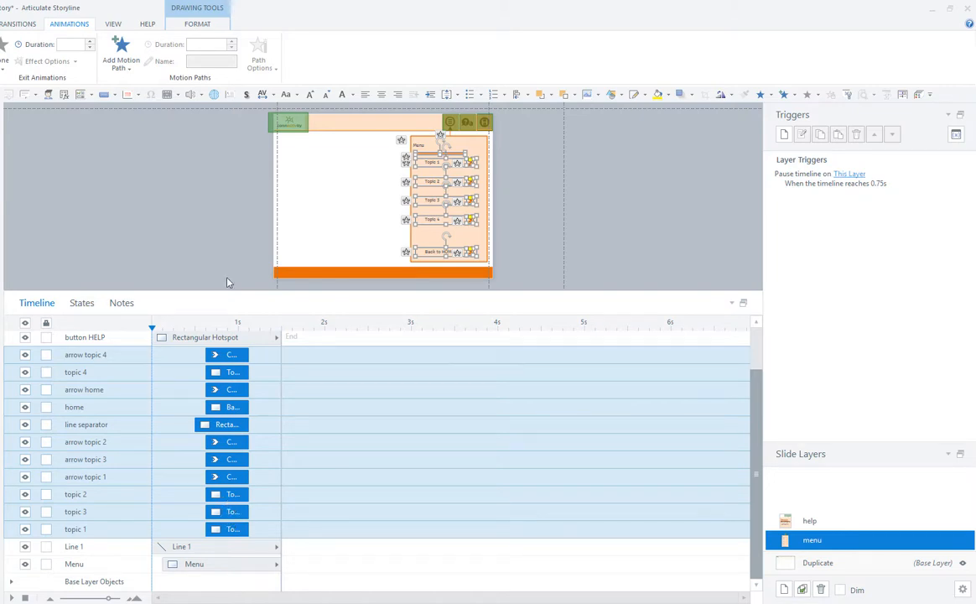
Step: Apply a Fade exit animation with a 0.10-second duration to the topics, home item, line separator and arrows
{"action": "left_click", "coordinate": [2, 71]}
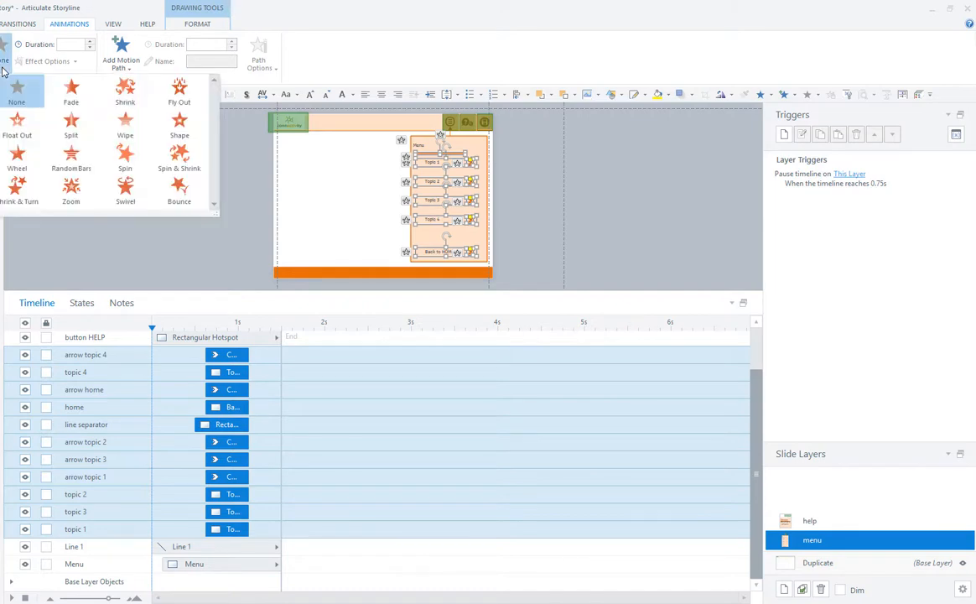
{"action": "left_click", "coordinate": [68, 91]}
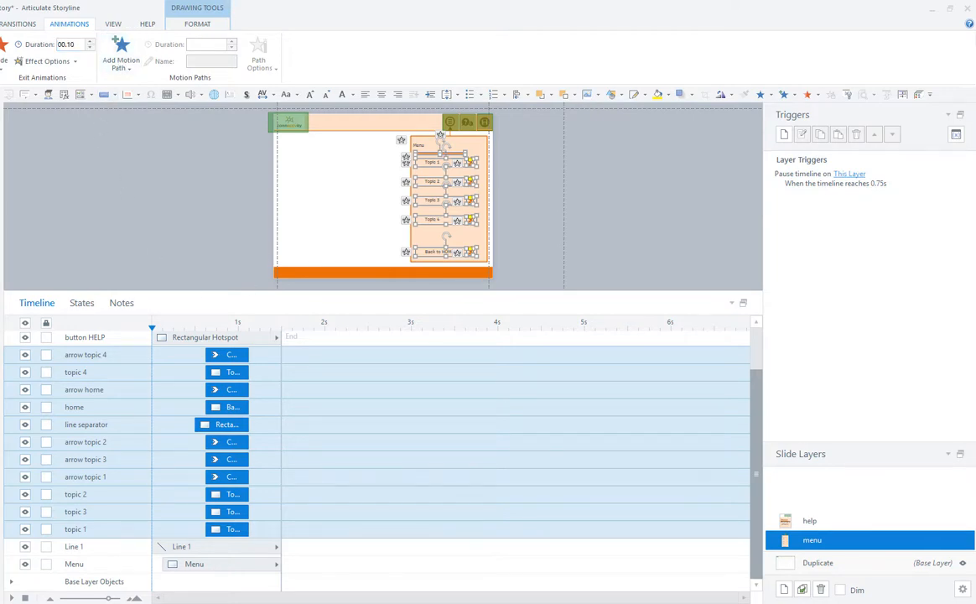
{"action": "left_click", "coordinate": [616, 198]}
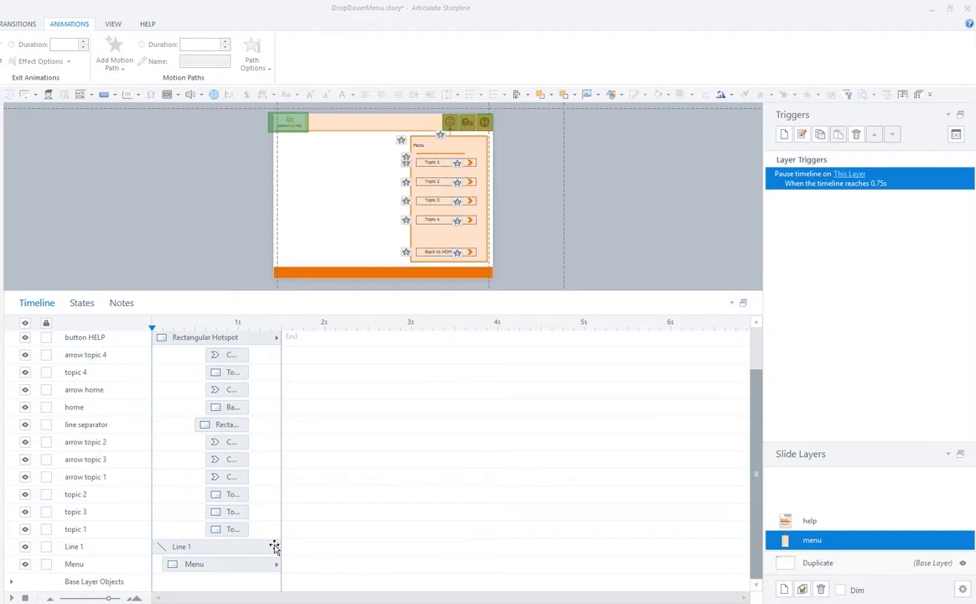
Step: Shorten the timeline bars of Line 1 and the Menu box together to end at about 1.25 seconds
{"action": "left_click", "coordinate": [247, 548]}
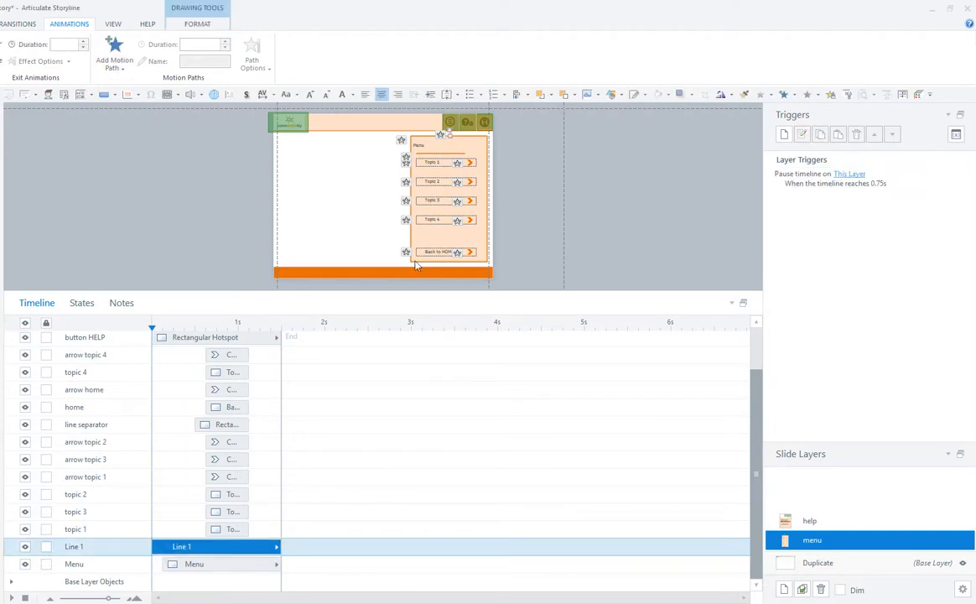
{"action": "left_click_drag", "start_coordinate": [534, 316], "coordinate": [523, 509]}
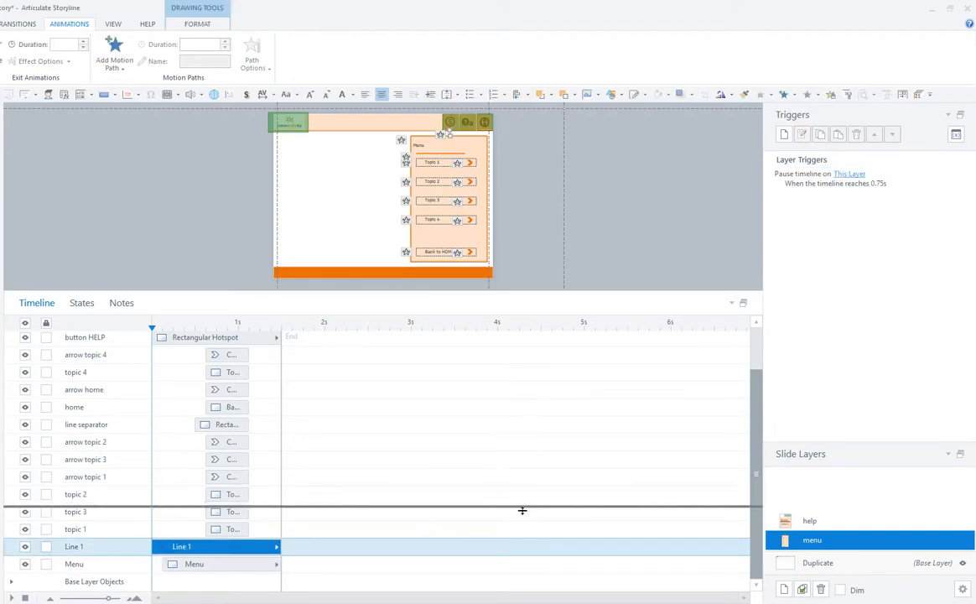
{"action": "left_click", "coordinate": [675, 225]}
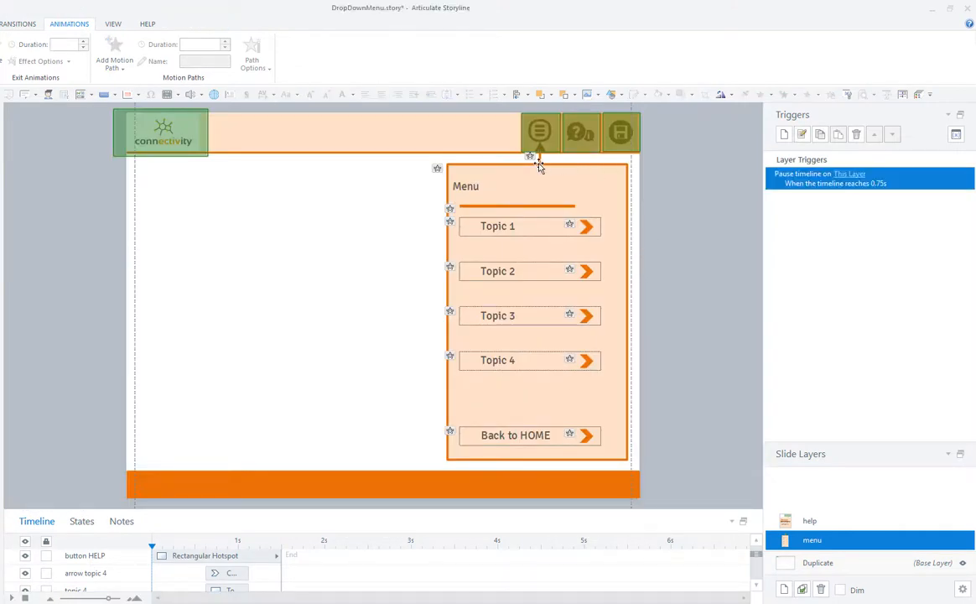
{"action": "left_click", "coordinate": [626, 189]}
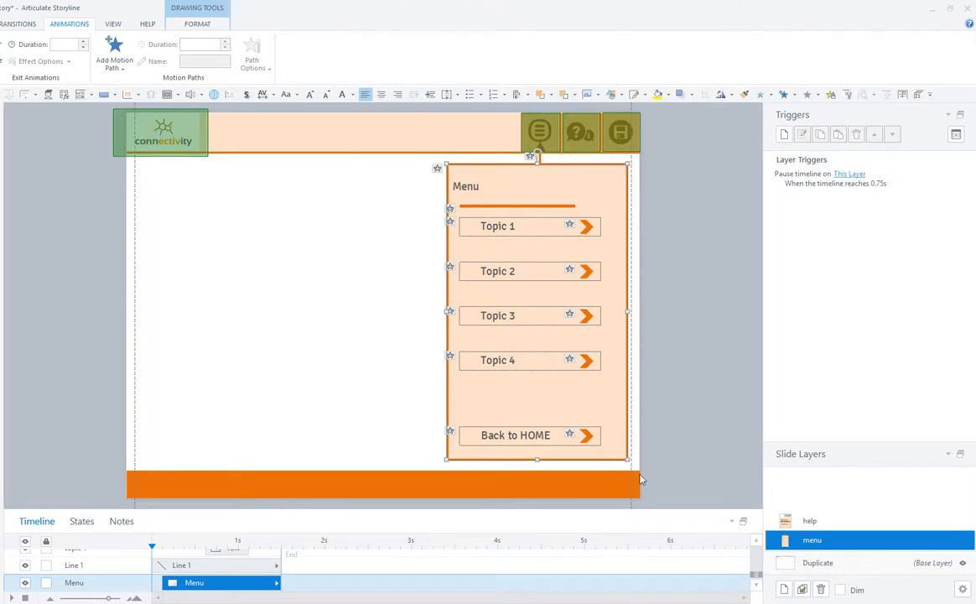
{"action": "left_click_drag", "start_coordinate": [651, 510], "coordinate": [660, 266]}
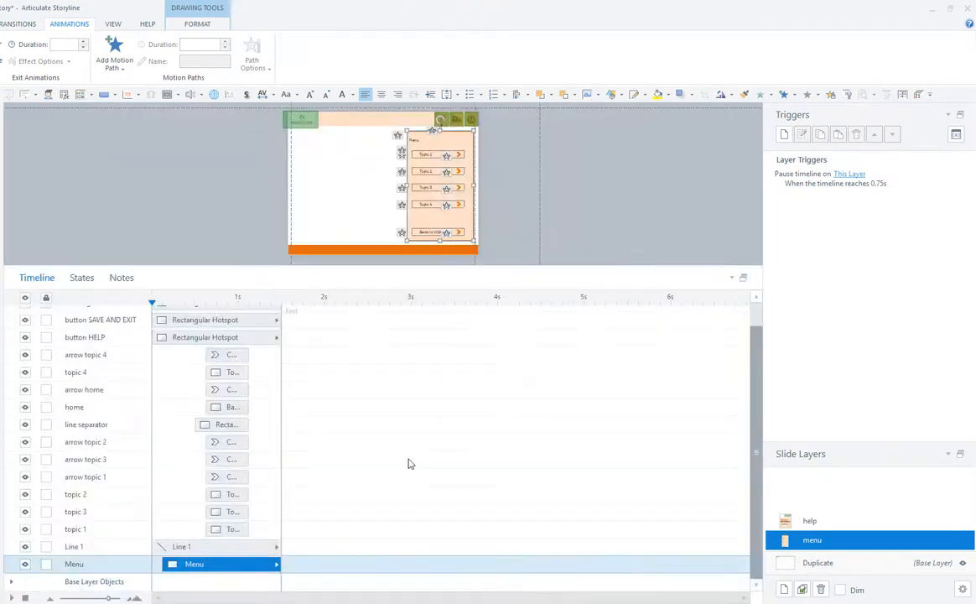
{"action": "left_click", "coordinate": [239, 550], "text": "ctrl"}
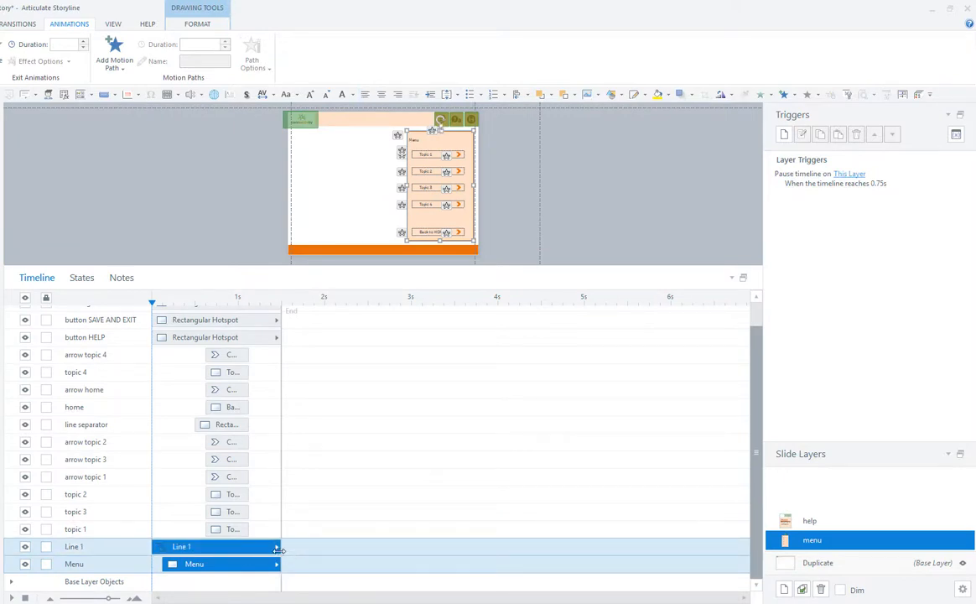
{"action": "left_click_drag", "start_coordinate": [277, 550], "coordinate": [260, 554]}
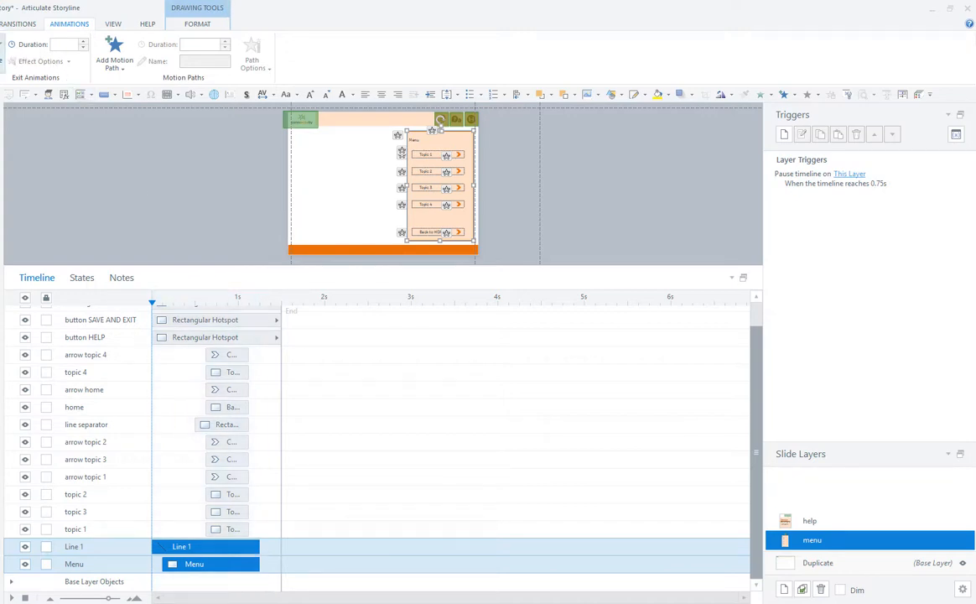
Step: Give Line 1 and the Menu box a Wipe exit animation with an effect direction, reduce Line 1's duration and set Menu's to 0.50 seconds
{"action": "left_click", "coordinate": [6, 56]}
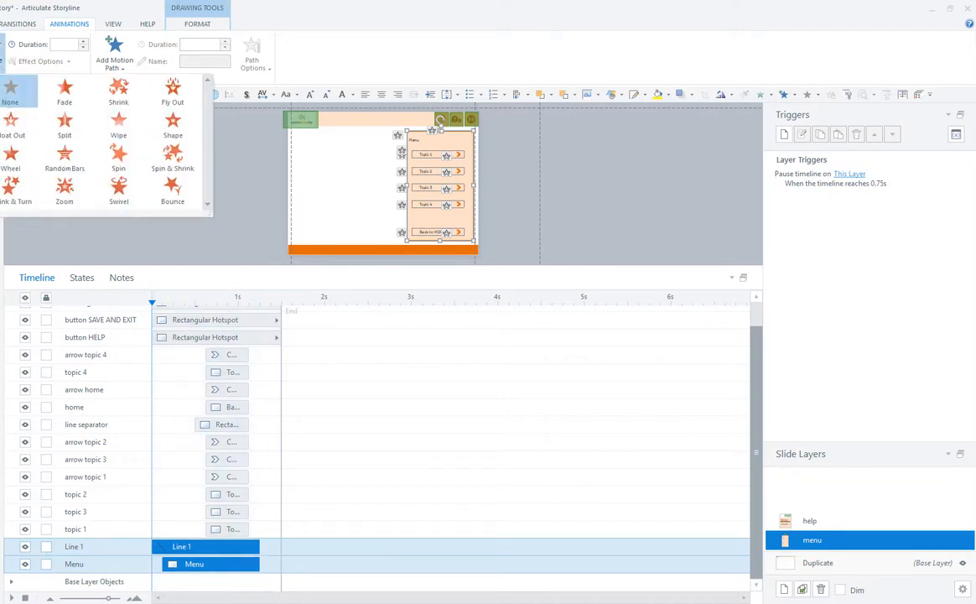
{"action": "left_click", "coordinate": [108, 114]}
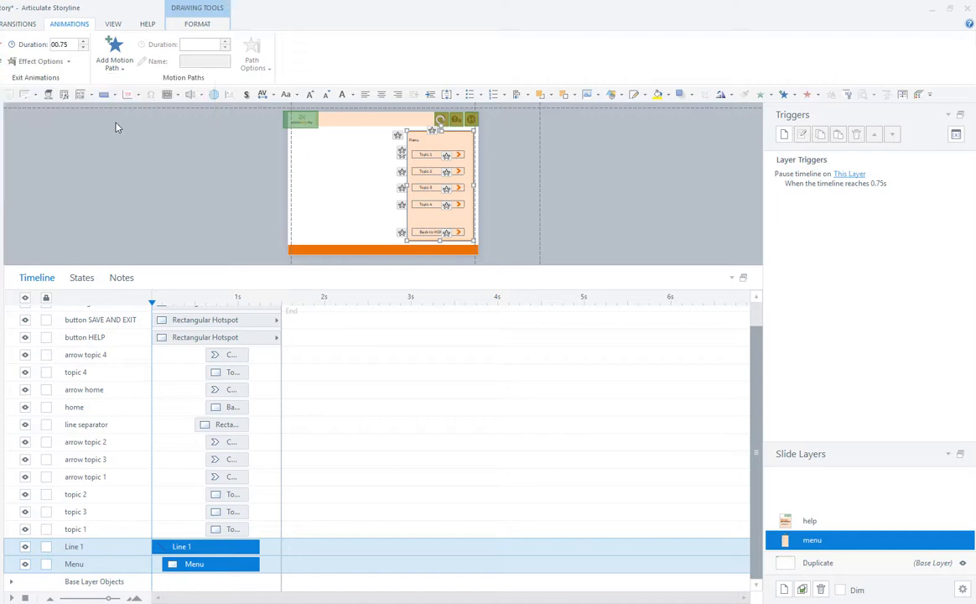
{"action": "left_click", "coordinate": [67, 61]}
{"action": "left_click", "coordinate": [59, 93]}
{"action": "left_click", "coordinate": [192, 373]}
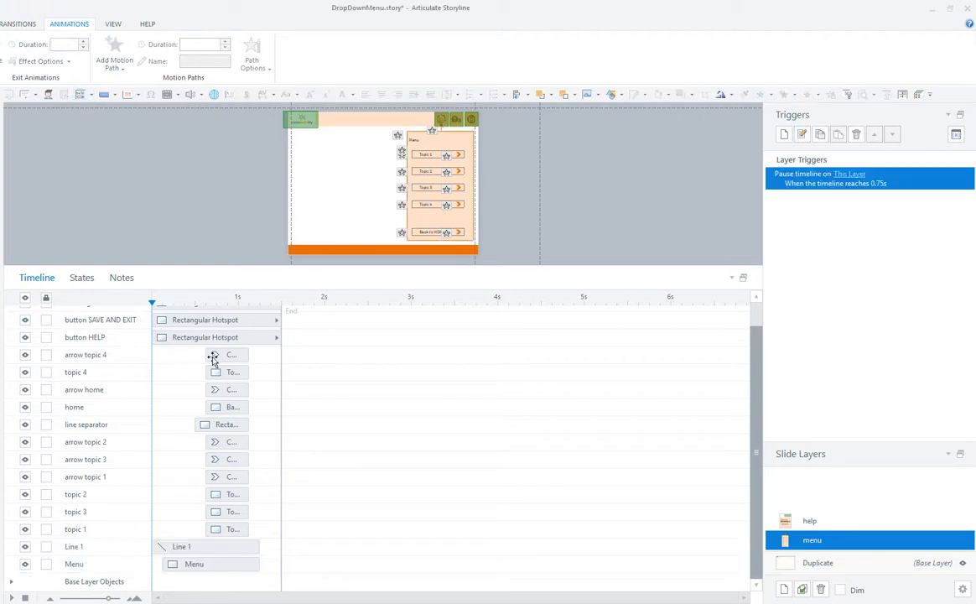
{"action": "left_click", "coordinate": [197, 547]}
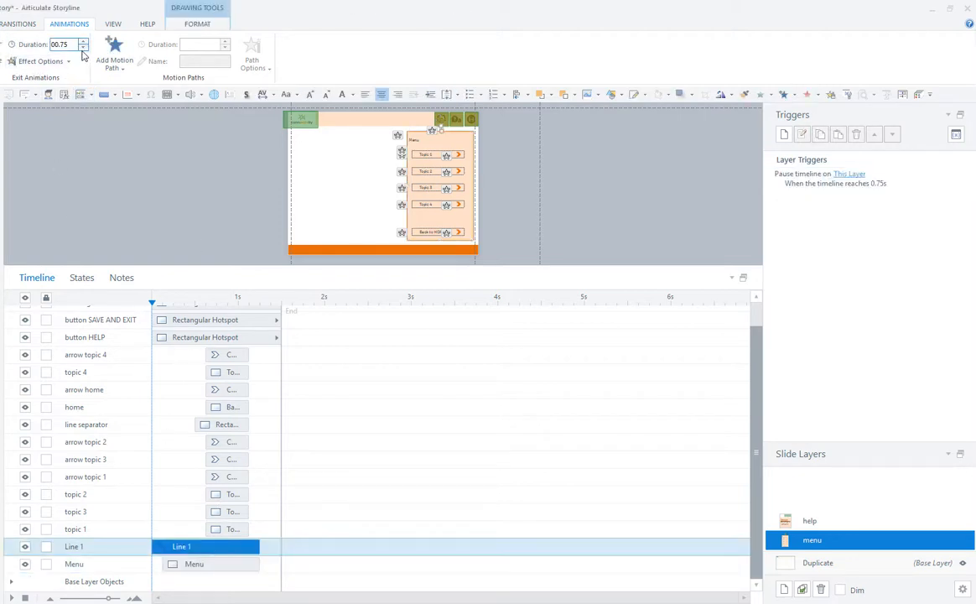
{"action": "left_click", "coordinate": [223, 564]}
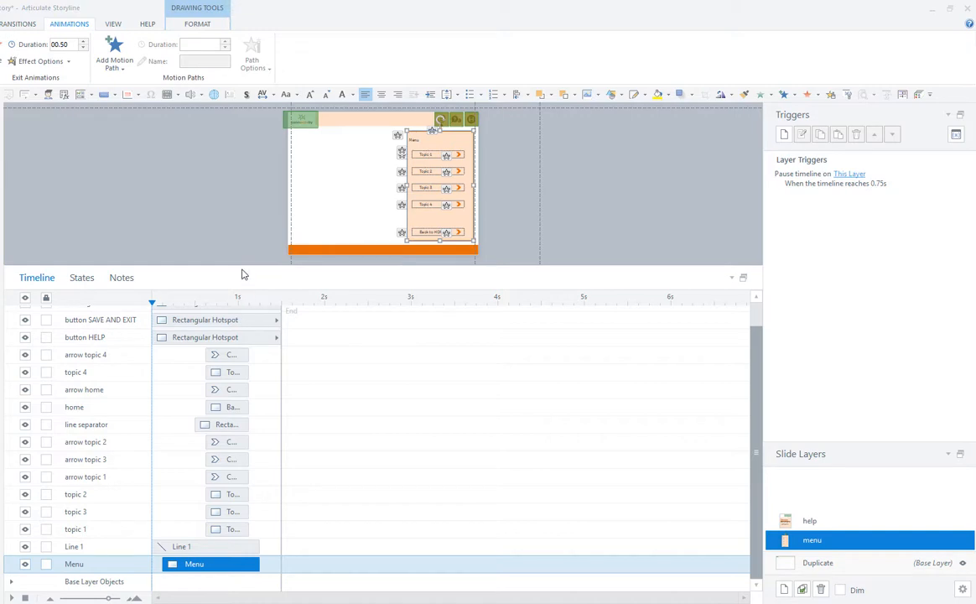
Step: Extend Line 1 to the end of the layer's timeline at 1.5 seconds and the Menu box to about 1.4 seconds
{"action": "mouse_move", "coordinate": [258, 546]}
{"action": "left_mouse_down"}
{"action": "mouse_move", "coordinate": [276, 545]}
{"action": "mouse_move", "coordinate": [266, 563]}
{"action": "left_mouse_up"}
{"action": "left_click", "coordinate": [256, 563]}
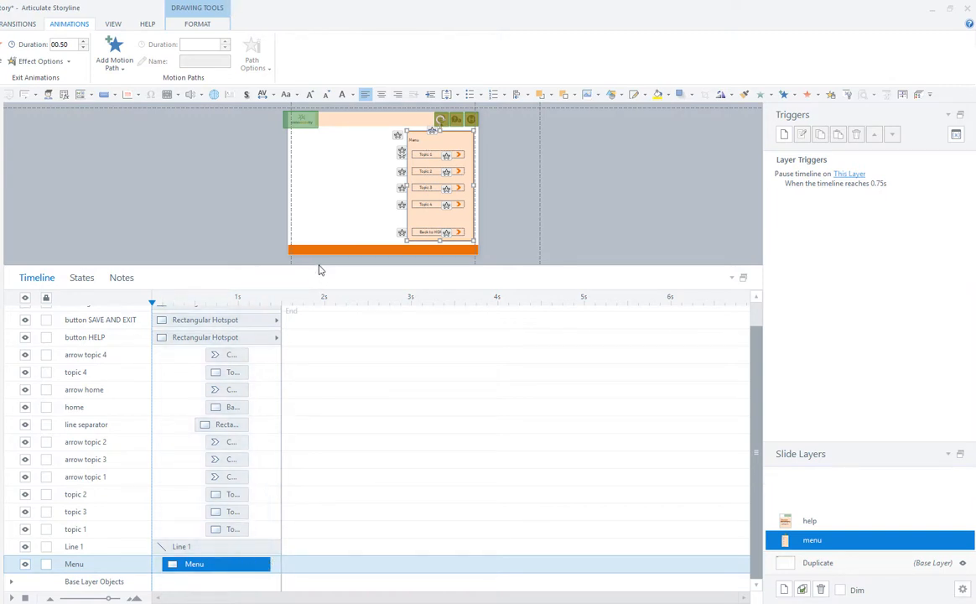
Step: Place the playhead at about 0.75 seconds and compare the pause trigger's moment with the menu objects' bars
{"action": "mouse_move", "coordinate": [315, 265]}
{"action": "left_mouse_down"}
{"action": "mouse_move", "coordinate": [319, 304]}
{"action": "mouse_move", "coordinate": [326, 259]}
{"action": "left_mouse_up"}
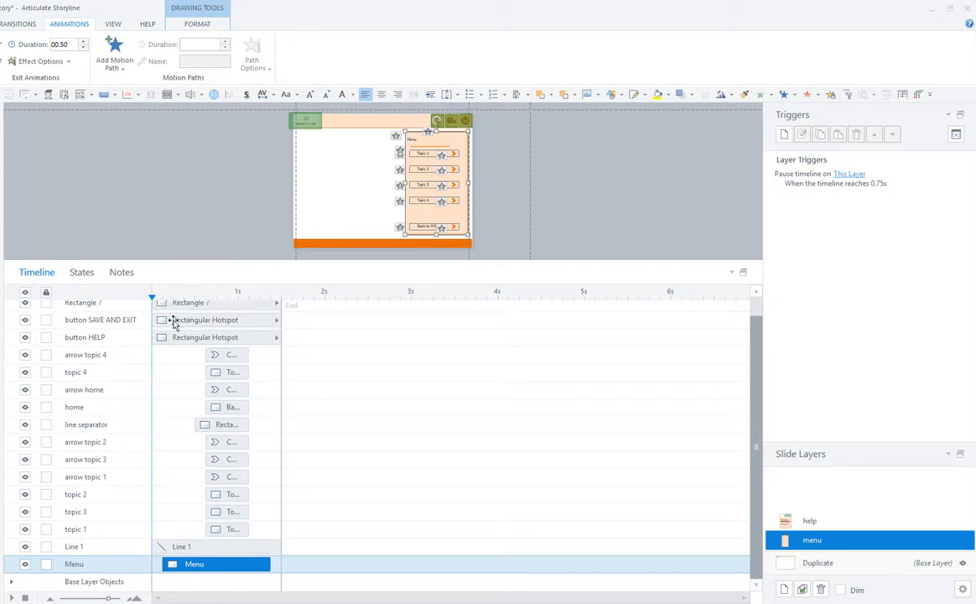
{"action": "left_click", "coordinate": [216, 300]}
{"action": "left_click", "coordinate": [788, 179]}
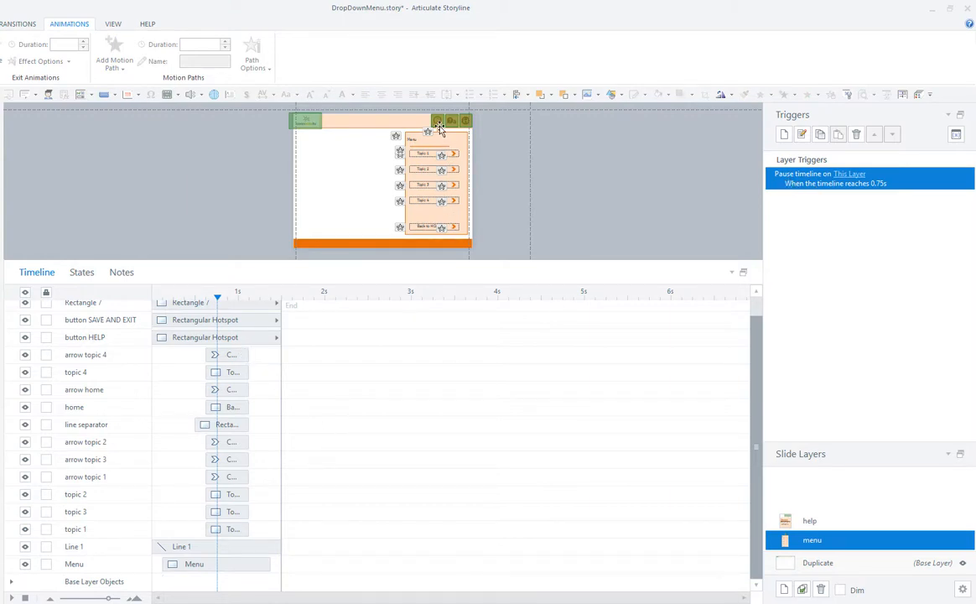
Step: Add a trigger to the MENU button hotspot that resumes the timeline on This Layer when the user clicks it
{"action": "left_click_drag", "start_coordinate": [421, 263], "coordinate": [398, 457]}
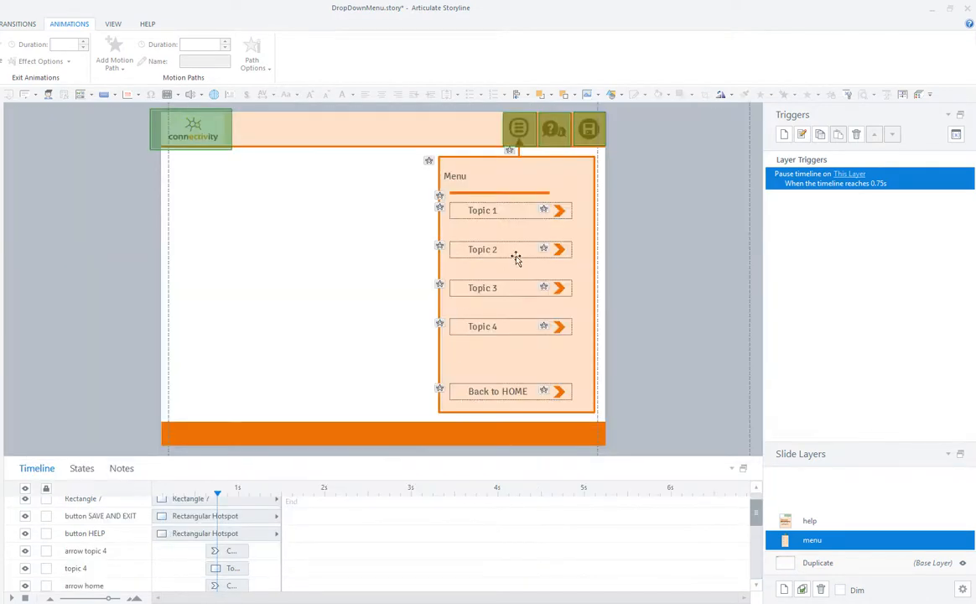
{"action": "left_click", "coordinate": [521, 131]}
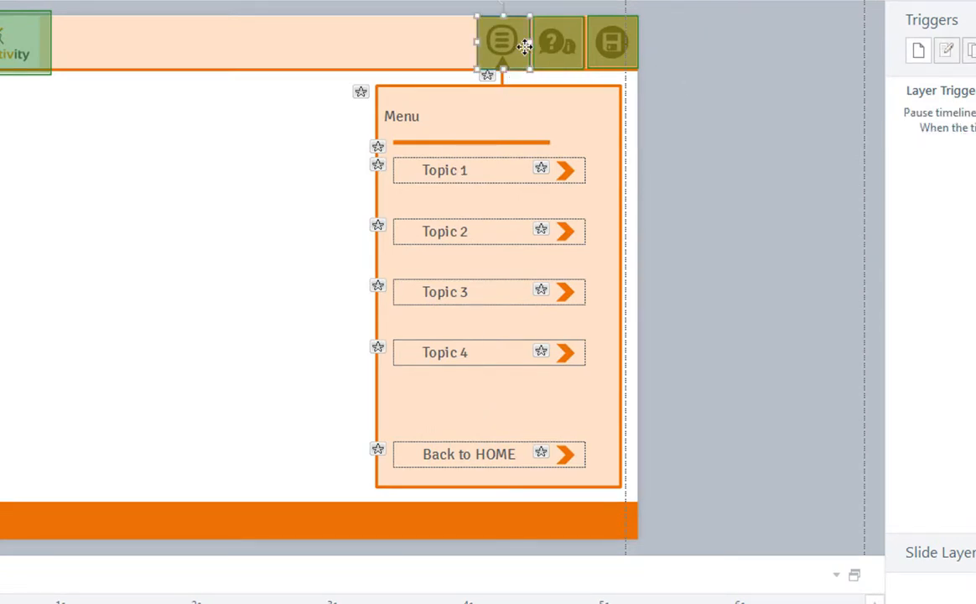
{"action": "left_click", "coordinate": [916, 53]}
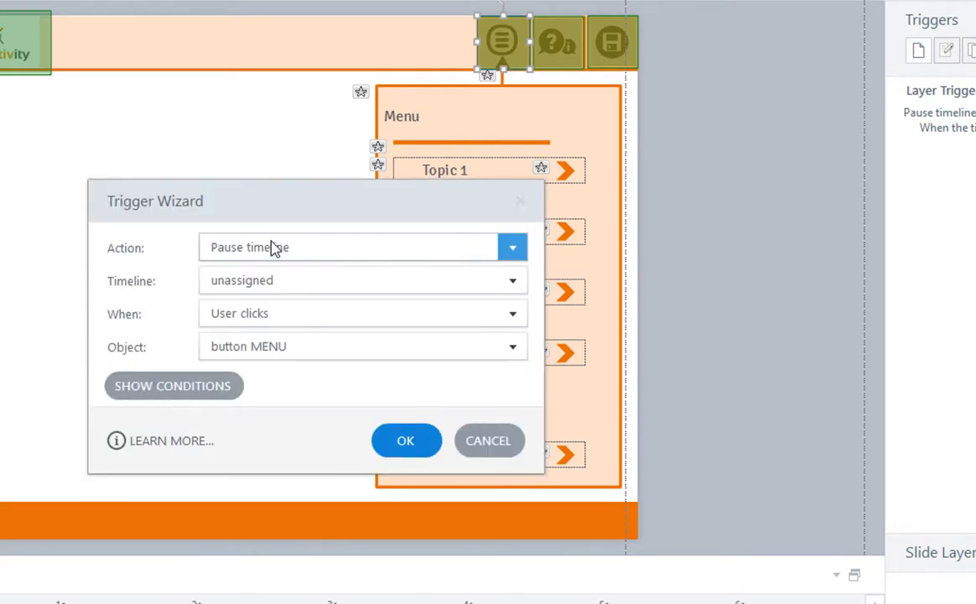
{"action": "left_click", "coordinate": [272, 248]}
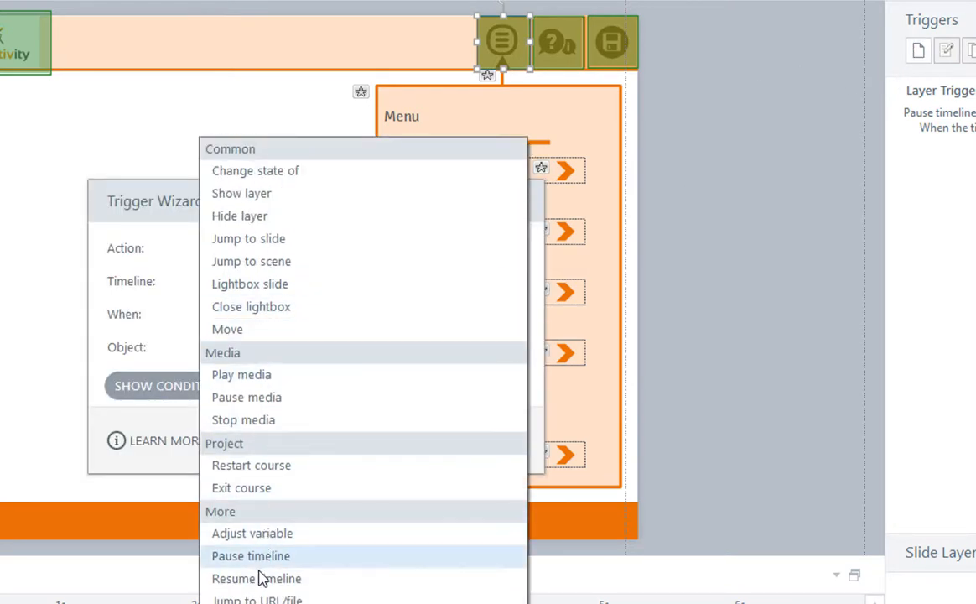
{"action": "left_click", "coordinate": [262, 577]}
{"action": "left_click", "coordinate": [270, 283]}
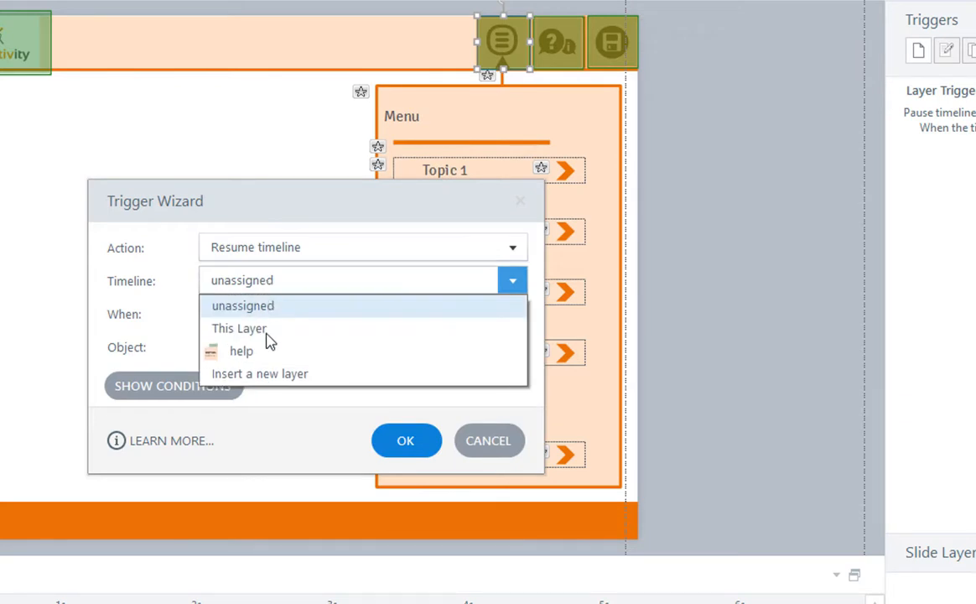
{"action": "left_click", "coordinate": [267, 333]}
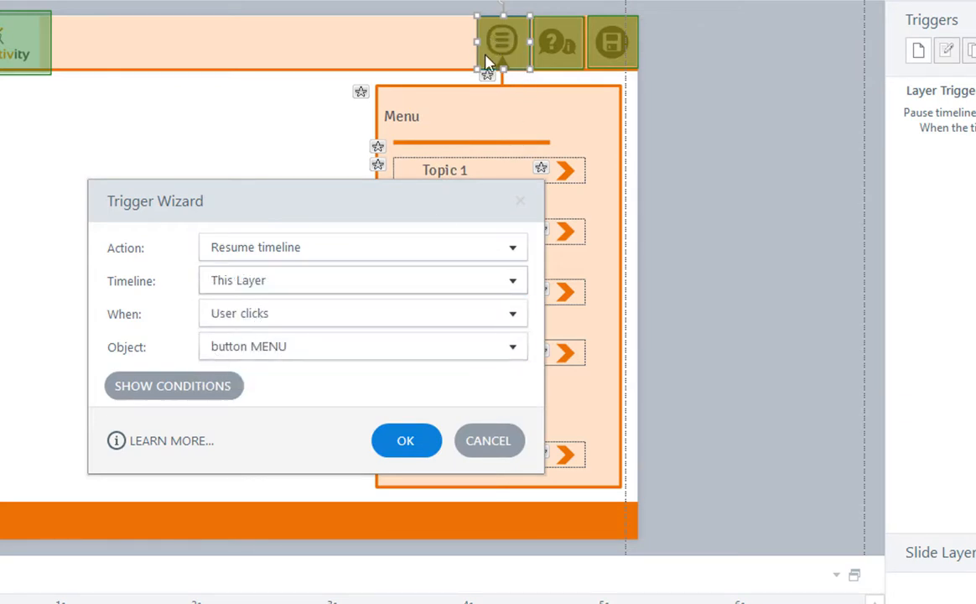
{"action": "left_click", "coordinate": [406, 439]}
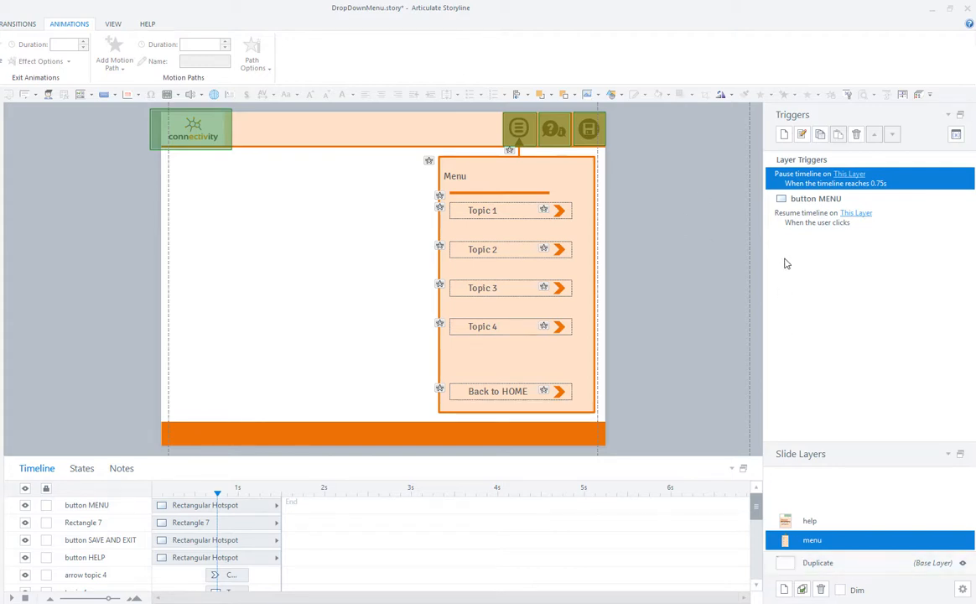
Step: Add a layer trigger that hides This Layer when the timeline of the menu layer ends
{"action": "left_click", "coordinate": [783, 134]}
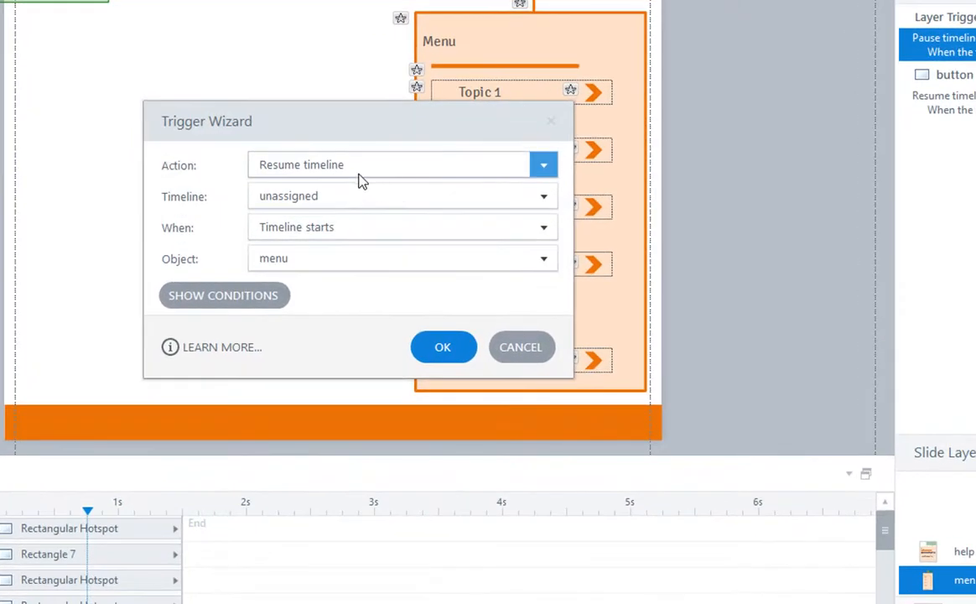
{"action": "left_click", "coordinate": [397, 253]}
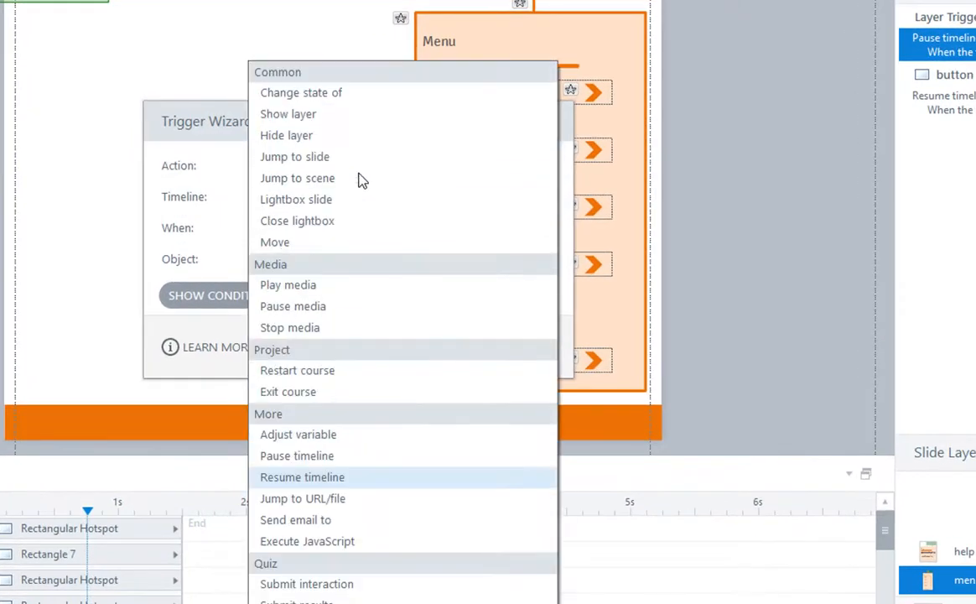
{"action": "left_click", "coordinate": [308, 137]}
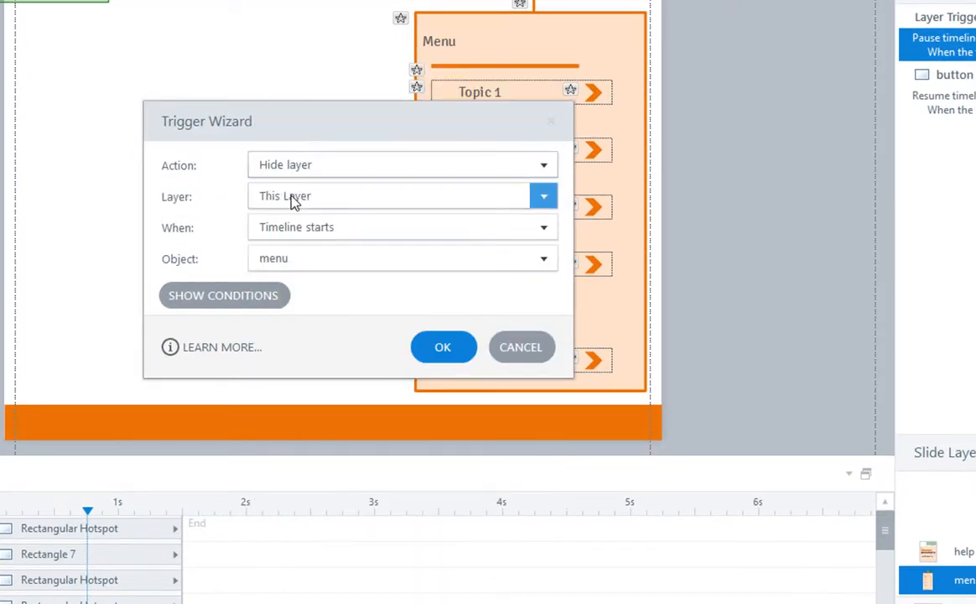
{"action": "left_click", "coordinate": [317, 234]}
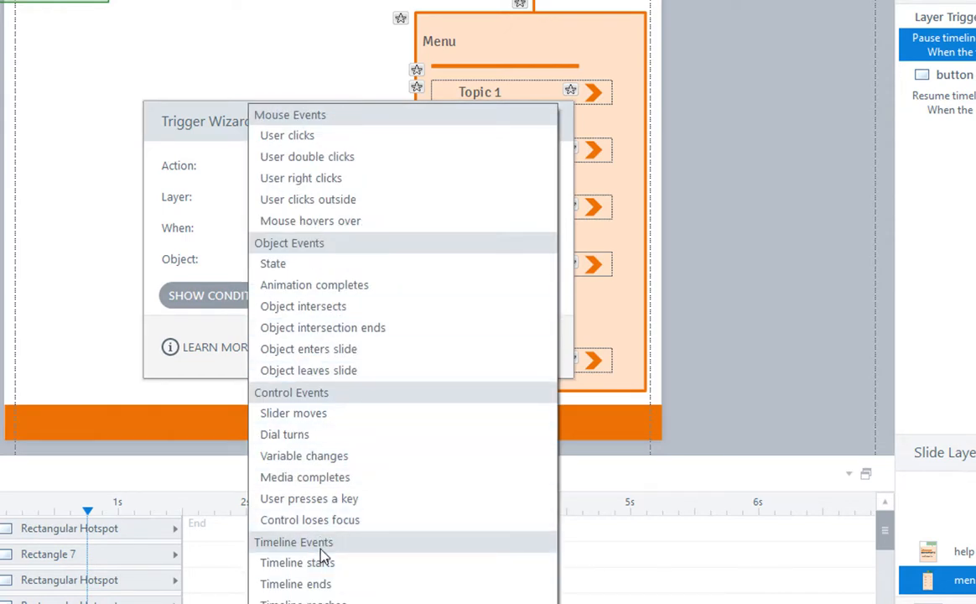
{"action": "left_click", "coordinate": [327, 584]}
{"action": "left_click", "coordinate": [311, 260]}
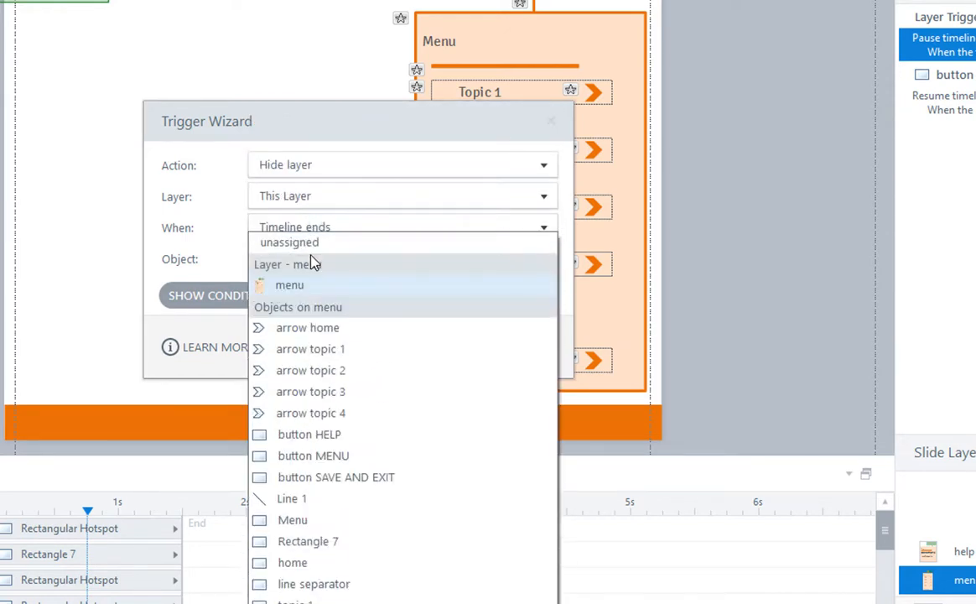
{"action": "left_click", "coordinate": [305, 286]}
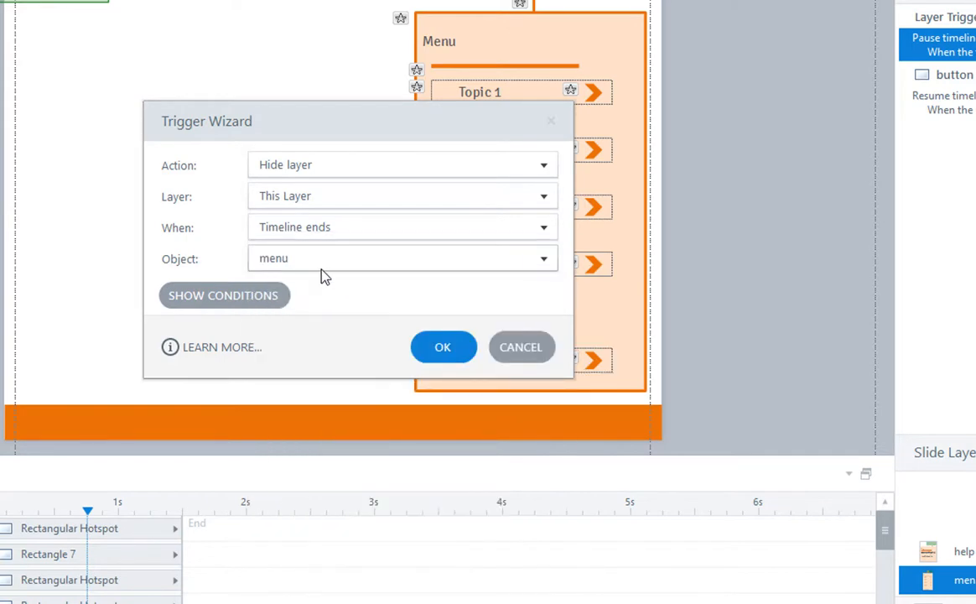
{"action": "left_click", "coordinate": [421, 356]}
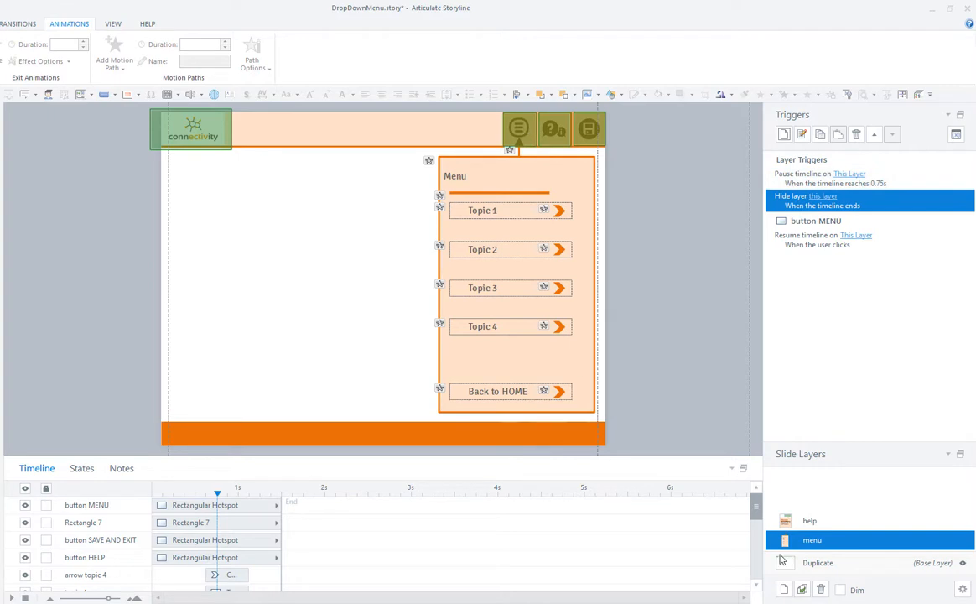
Step: Review the MENU button's trigger on the base layer and the pause, hide and resume triggers on the menu layer
{"action": "left_click", "coordinate": [816, 566]}
{"action": "left_click", "coordinate": [519, 133]}
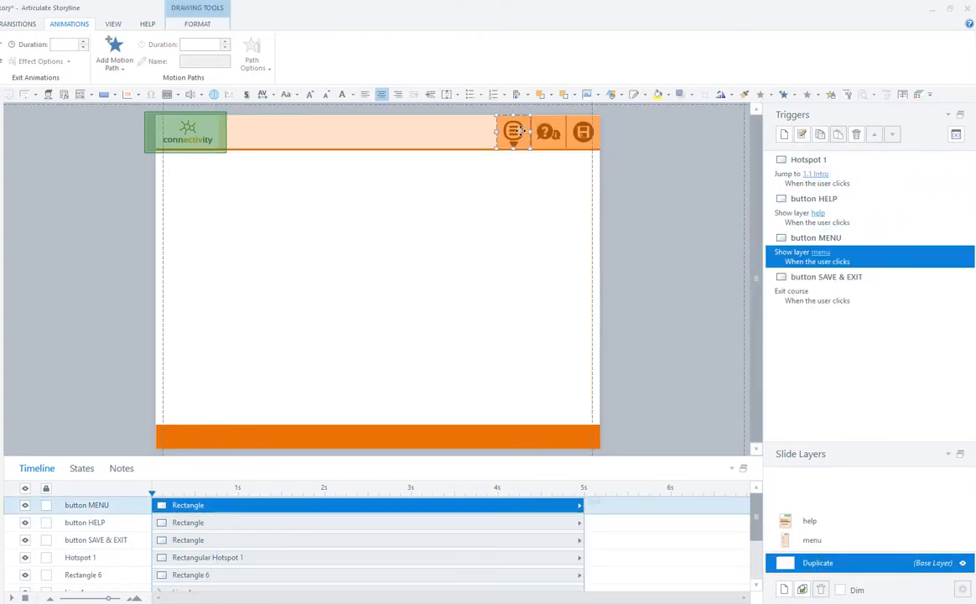
{"action": "left_click", "coordinate": [835, 541]}
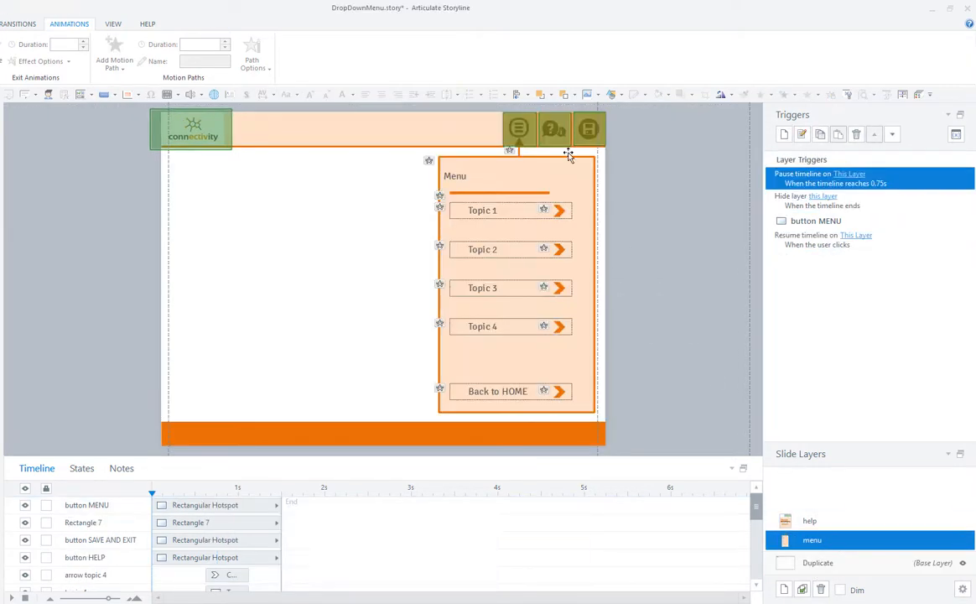
{"action": "left_click", "coordinate": [519, 131]}
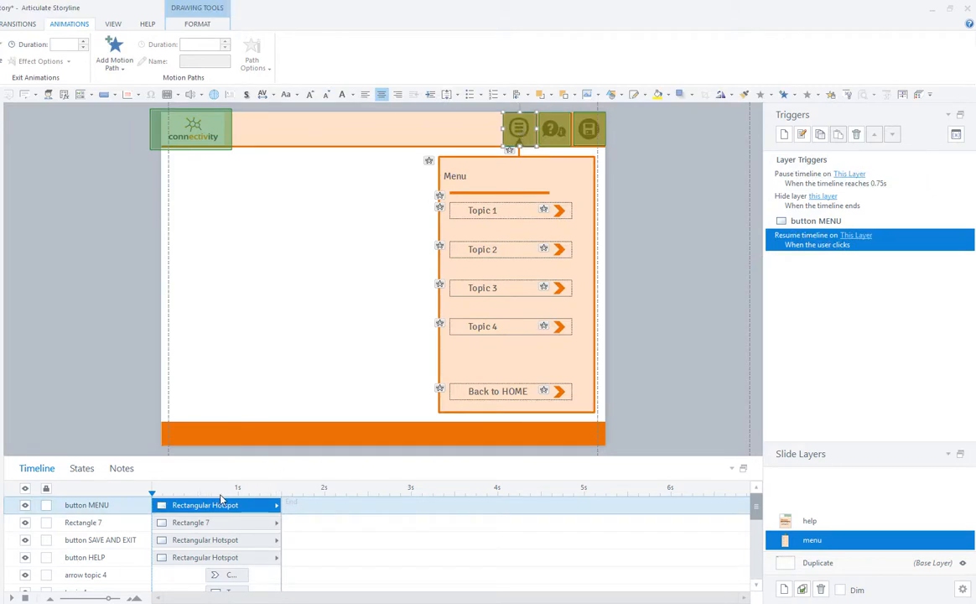
{"action": "left_click", "coordinate": [886, 188]}
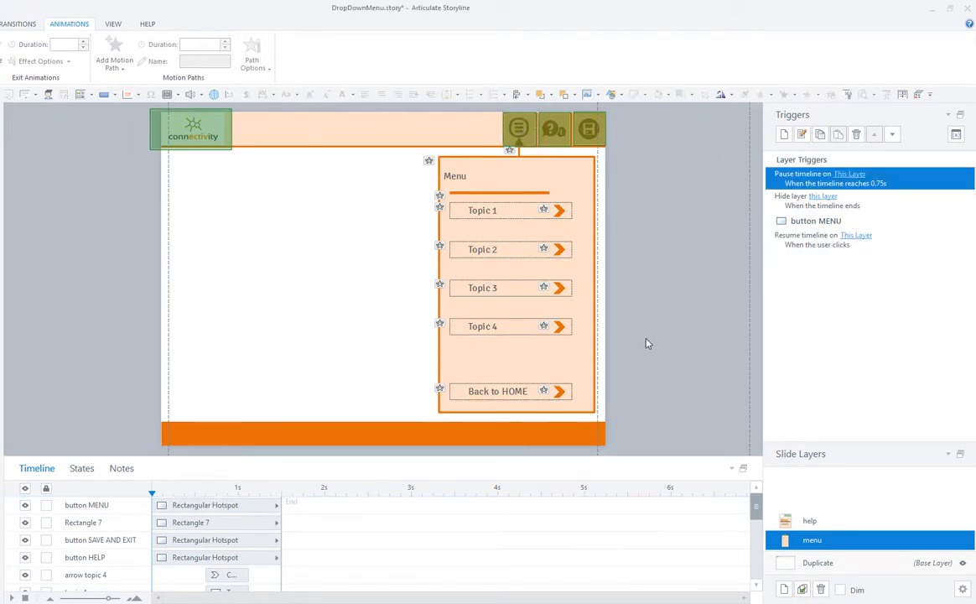
{"action": "left_click", "coordinate": [520, 132]}
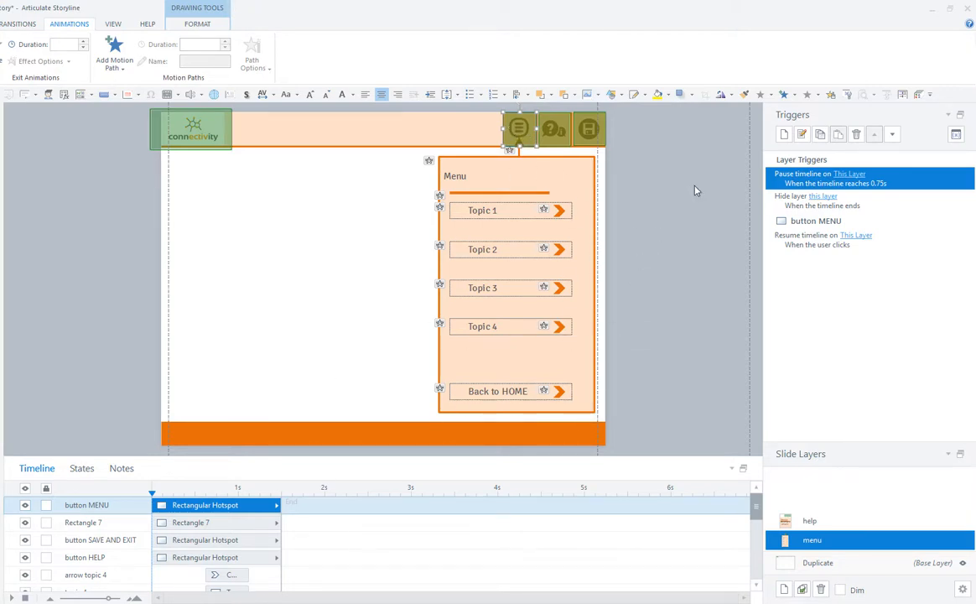
{"action": "left_click", "coordinate": [786, 201]}
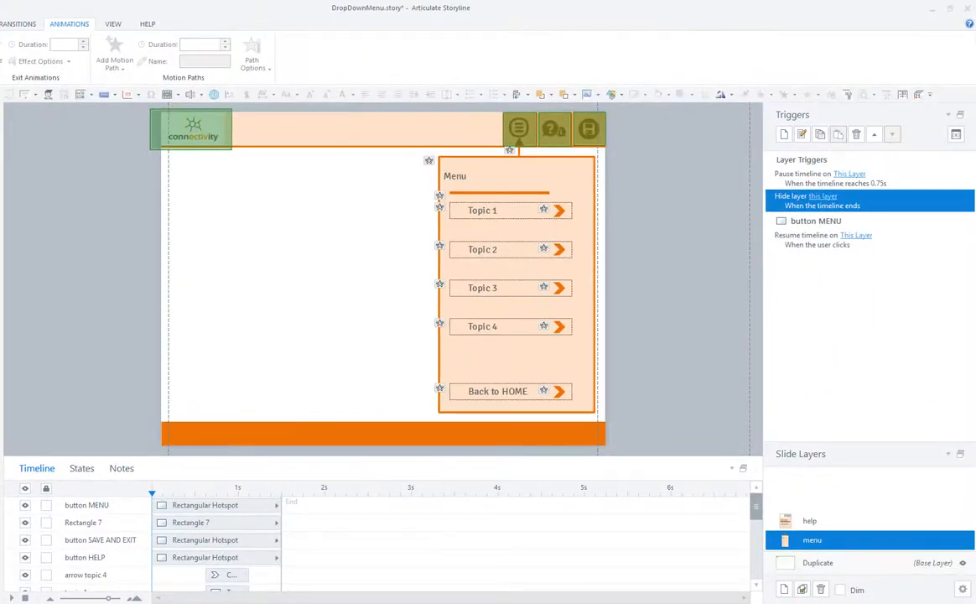
Step: Preview the slide to test opening and closing the drop-down menu and the help button, and close the preview
{"action": "key", "text": "F12"}
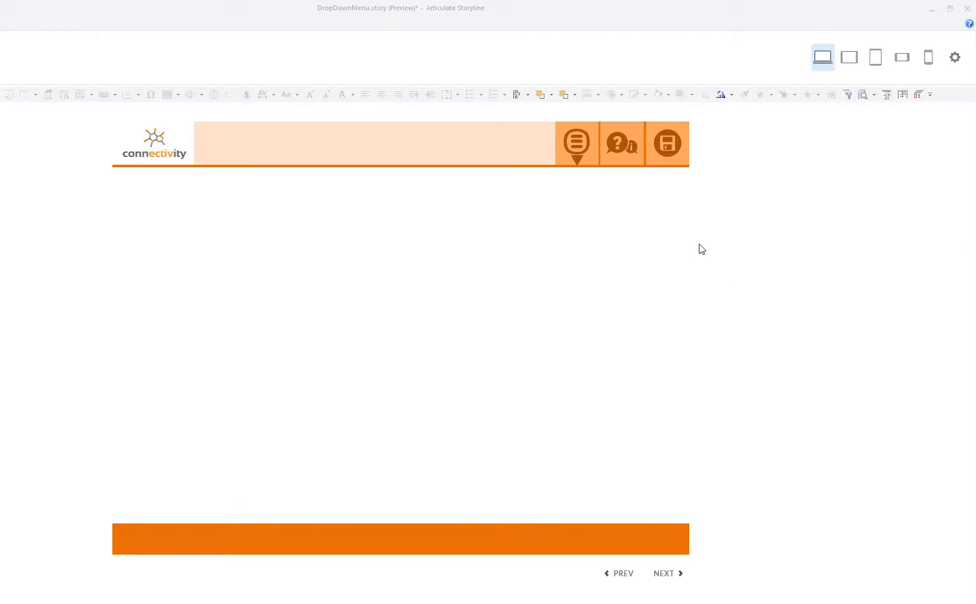
{"action": "left_click", "coordinate": [576, 145]}
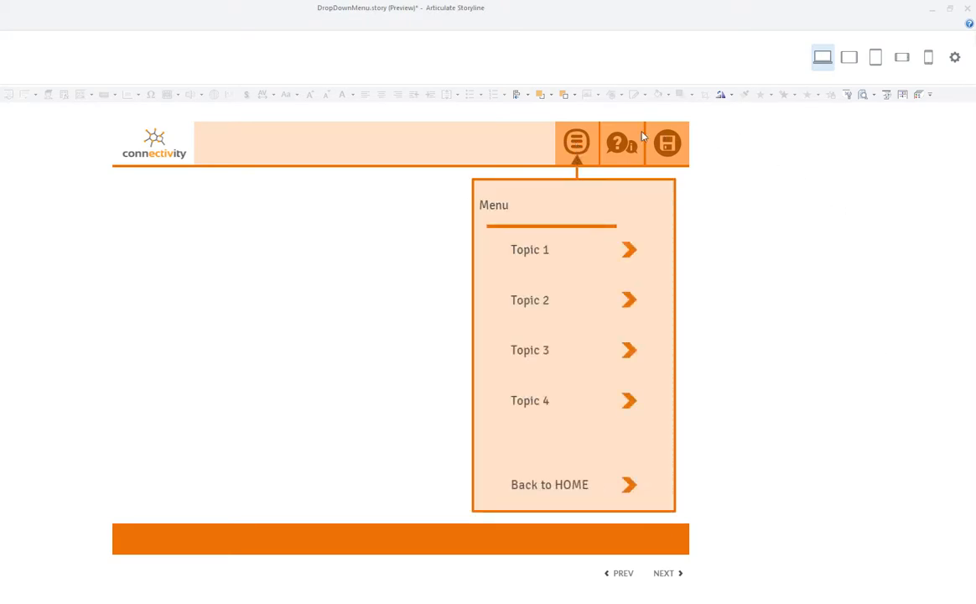
{"action": "left_click", "coordinate": [576, 143]}
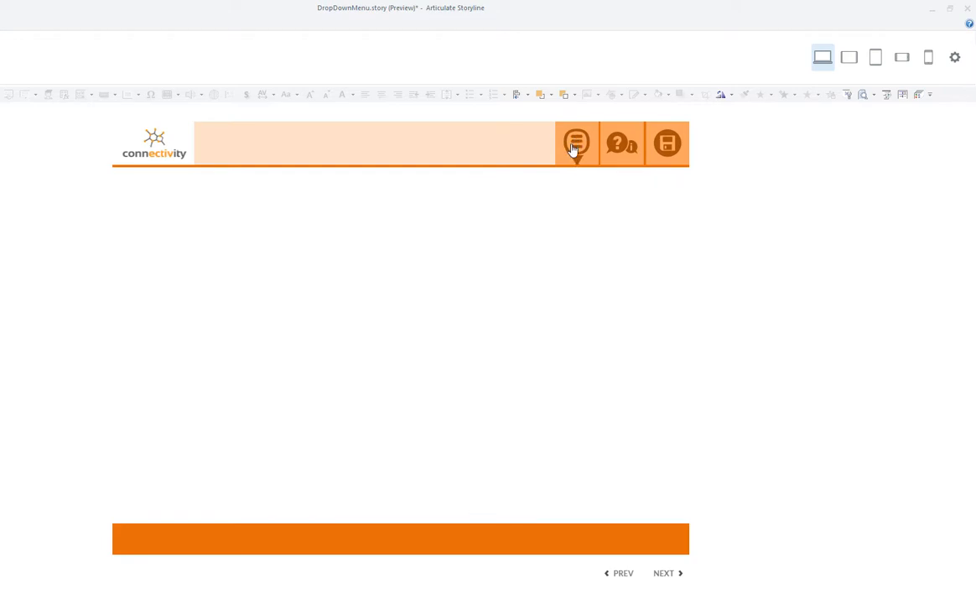
{"action": "left_click", "coordinate": [628, 146]}
{"action": "left_click", "coordinate": [620, 146]}
{"action": "left_click", "coordinate": [2, 55]}
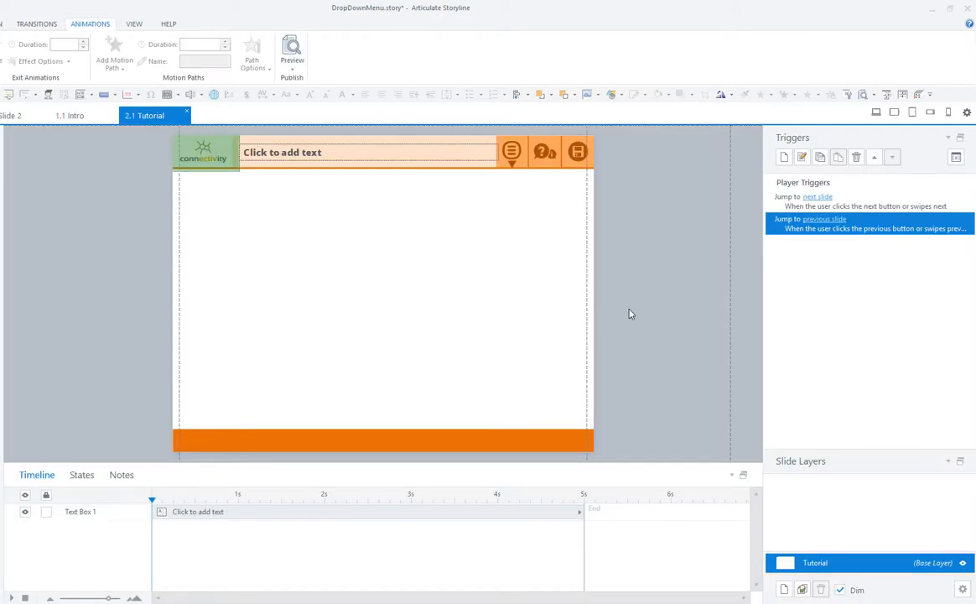